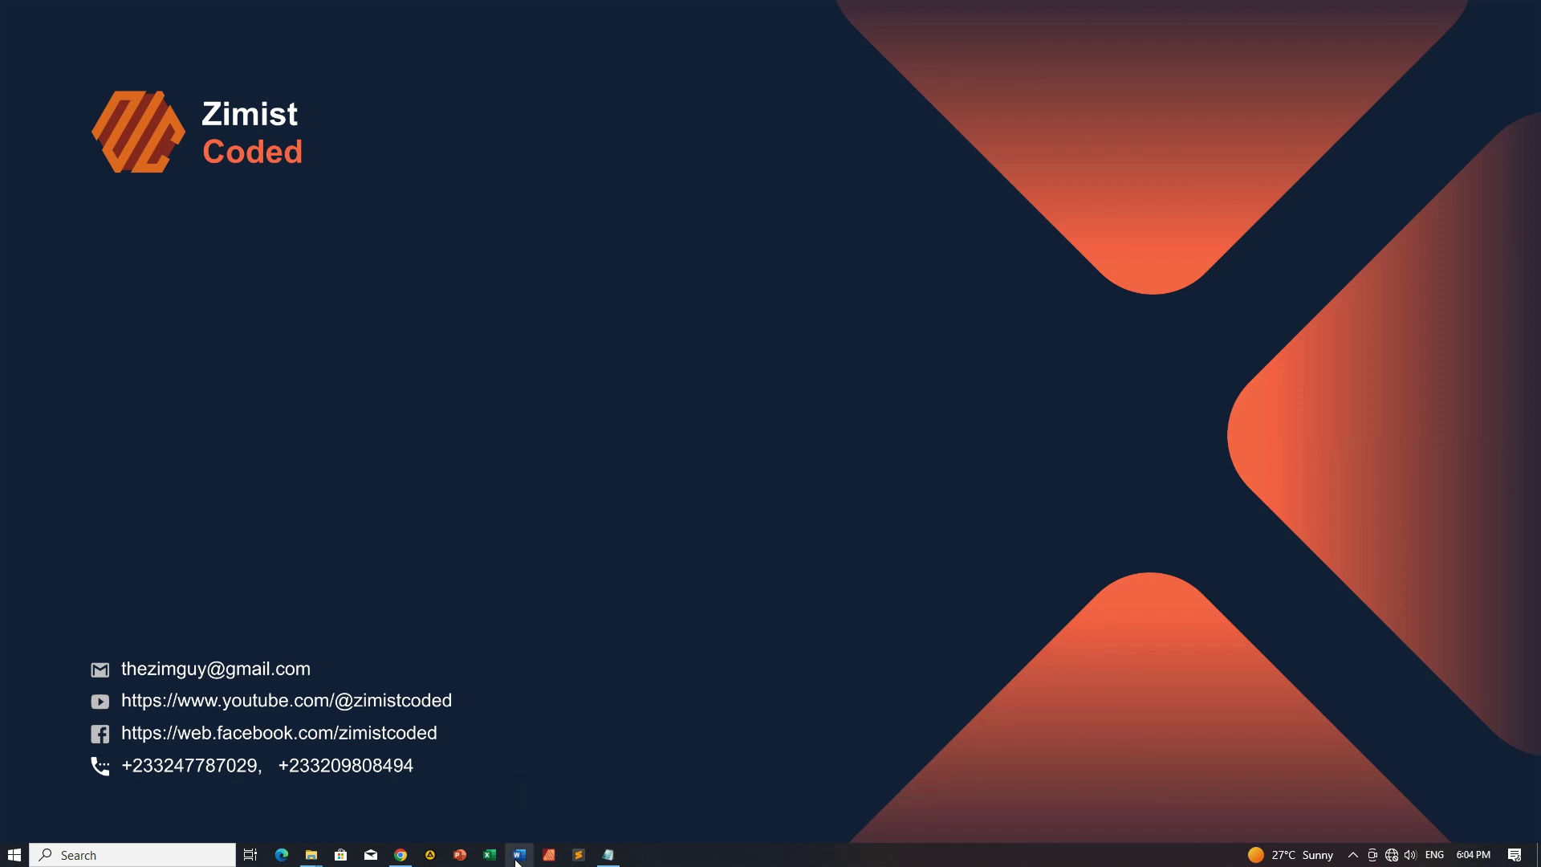
Step: Refresh the desktop, launch Word and start a new blank document
{"action": "right_click", "coordinate": [692, 302]}
{"action": "left_click", "coordinate": [737, 350]}
{"action": "left_click", "coordinate": [520, 855]}
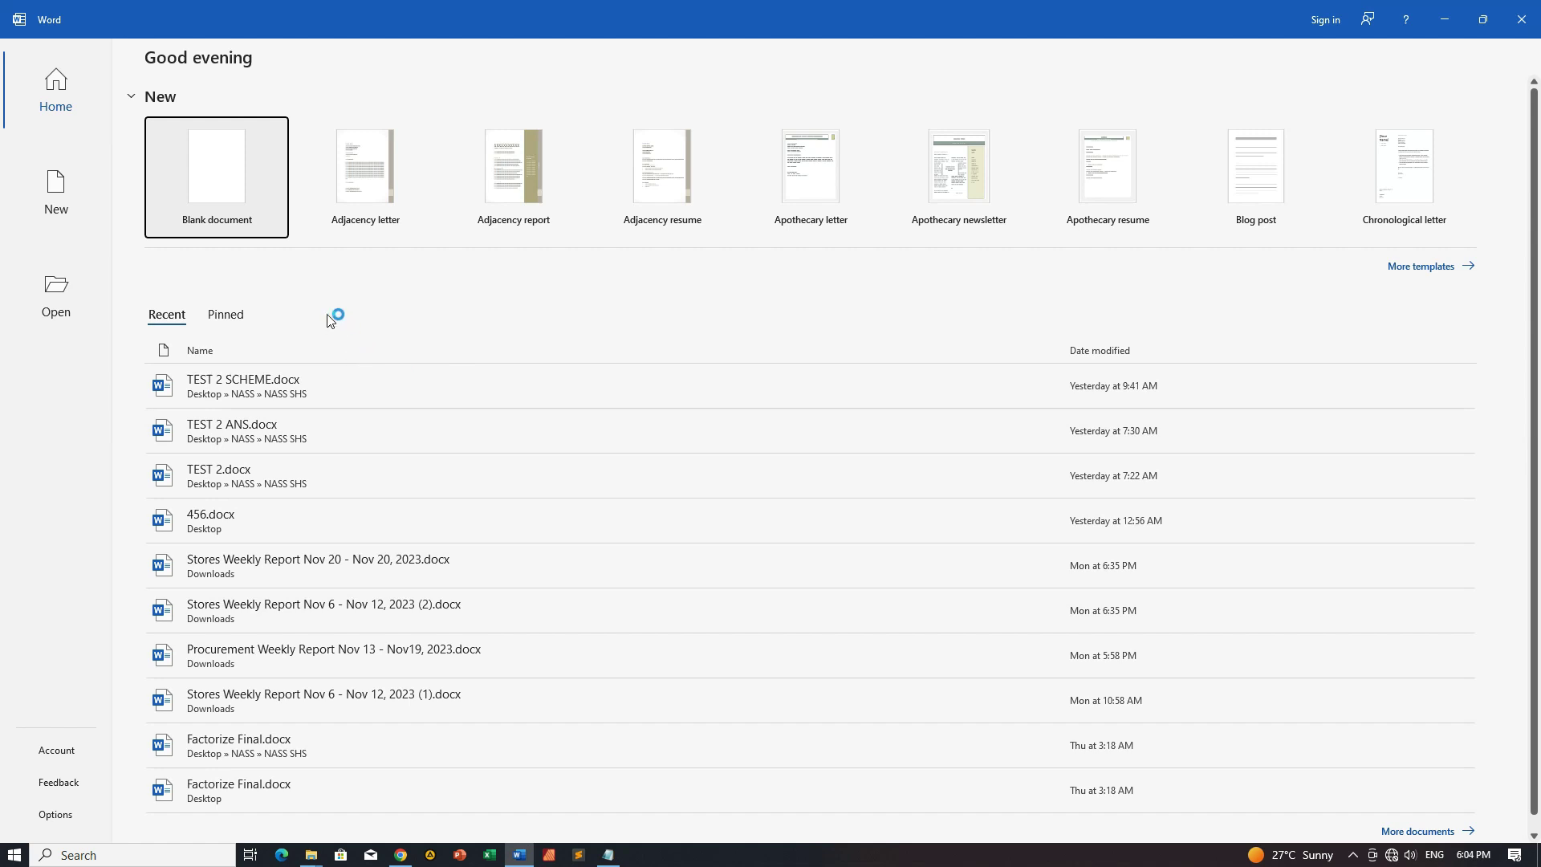
{"action": "left_click", "coordinate": [224, 201]}
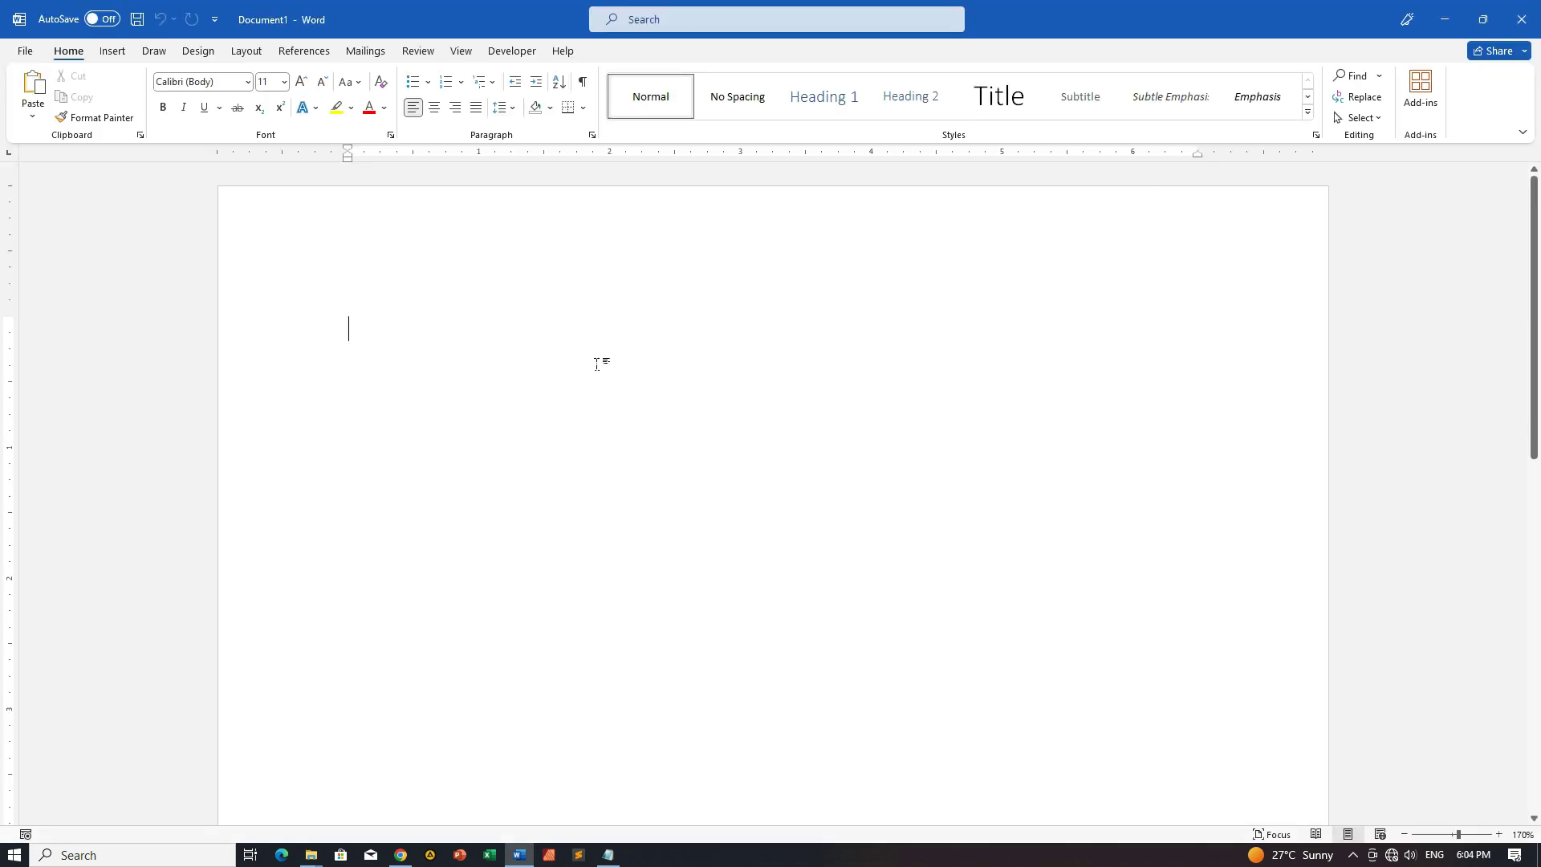
Step: Set the font size to 48 and start an empty second paragraph
{"action": "left_click", "coordinate": [285, 81]}
{"action": "left_click", "coordinate": [268, 358]}
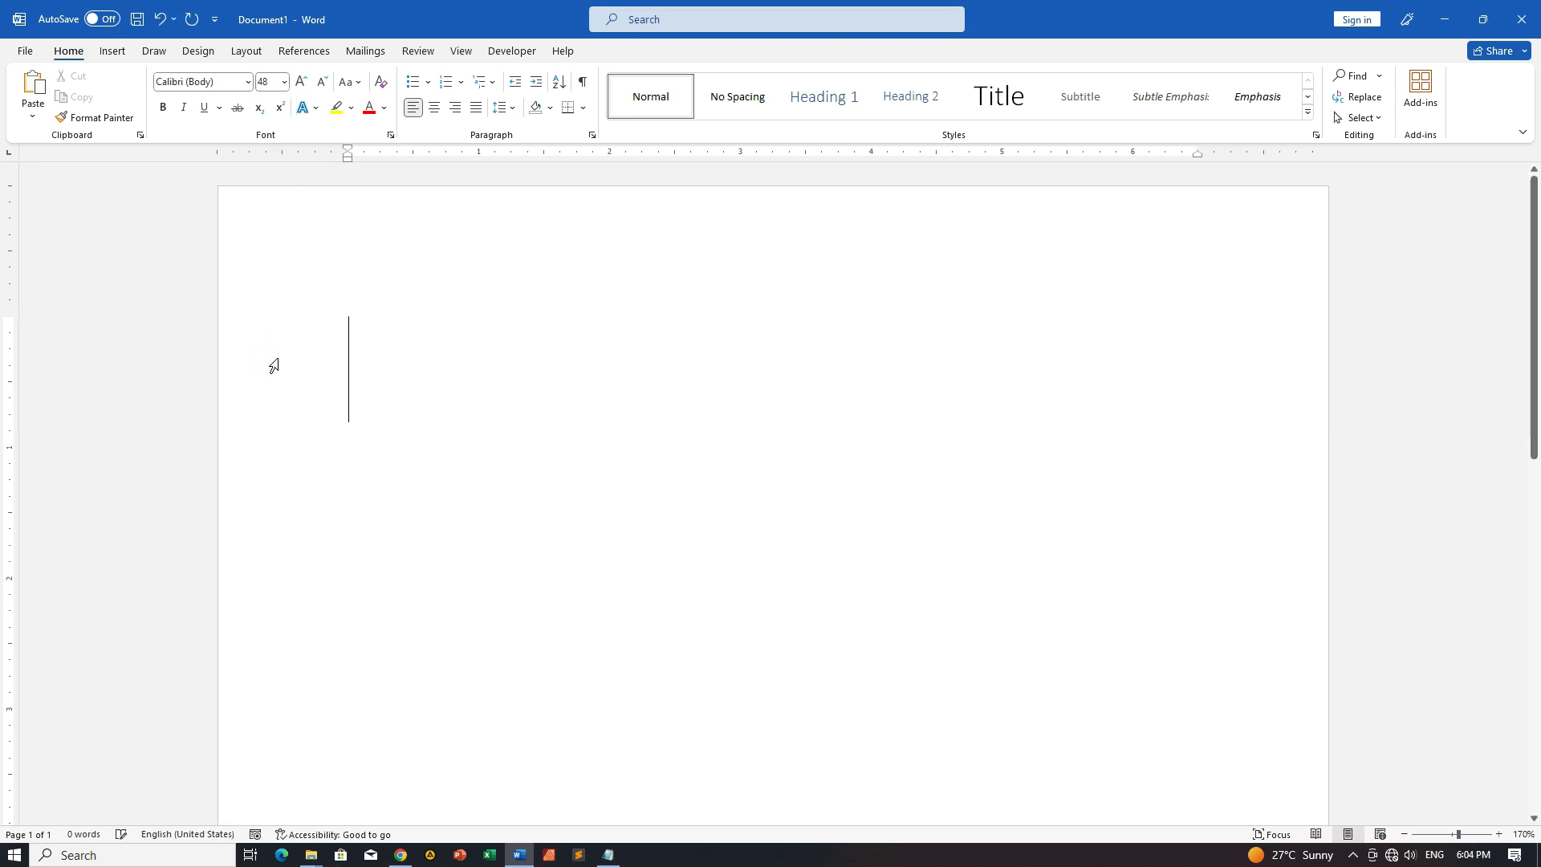
{"action": "key", "text": "Return"}
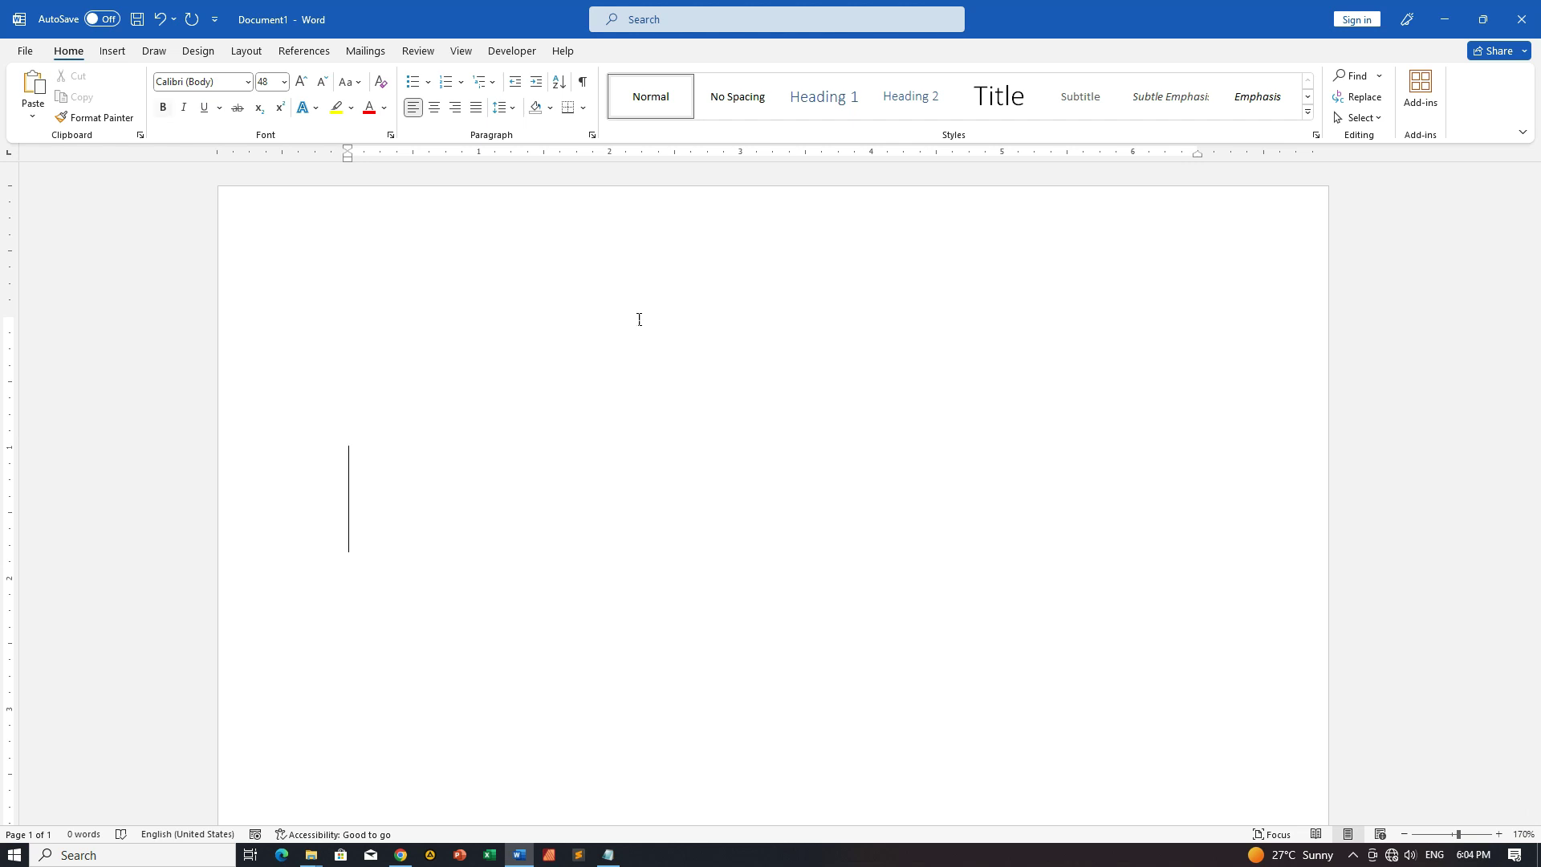
{"action": "left_click", "coordinate": [117, 53]}
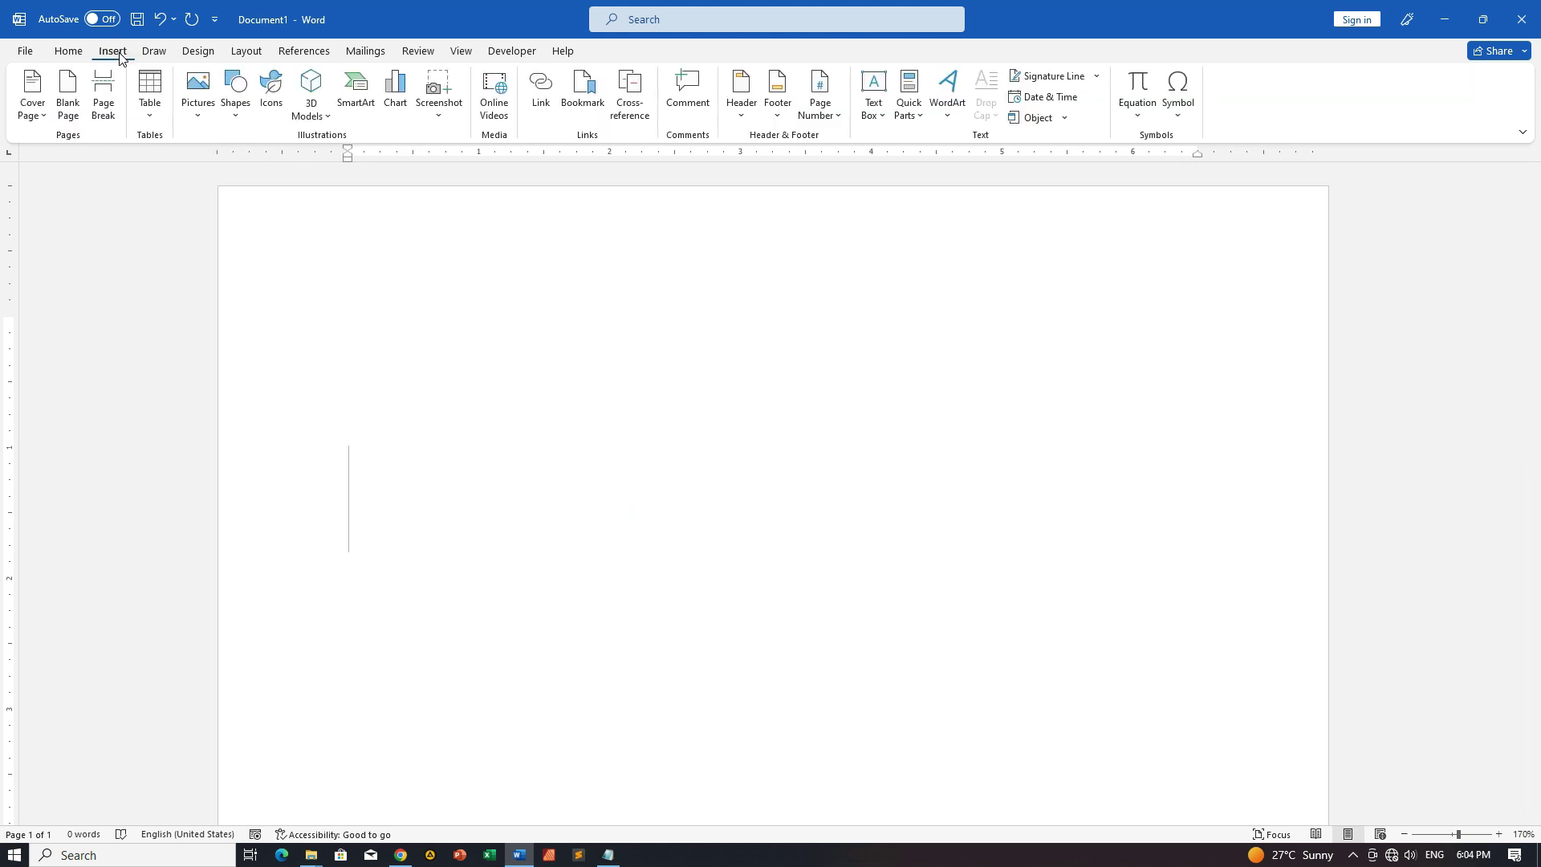
Step: Insert a new equation and add a Stacked Fraction layout with blank numerator and denominator
{"action": "left_click", "coordinate": [1139, 88]}
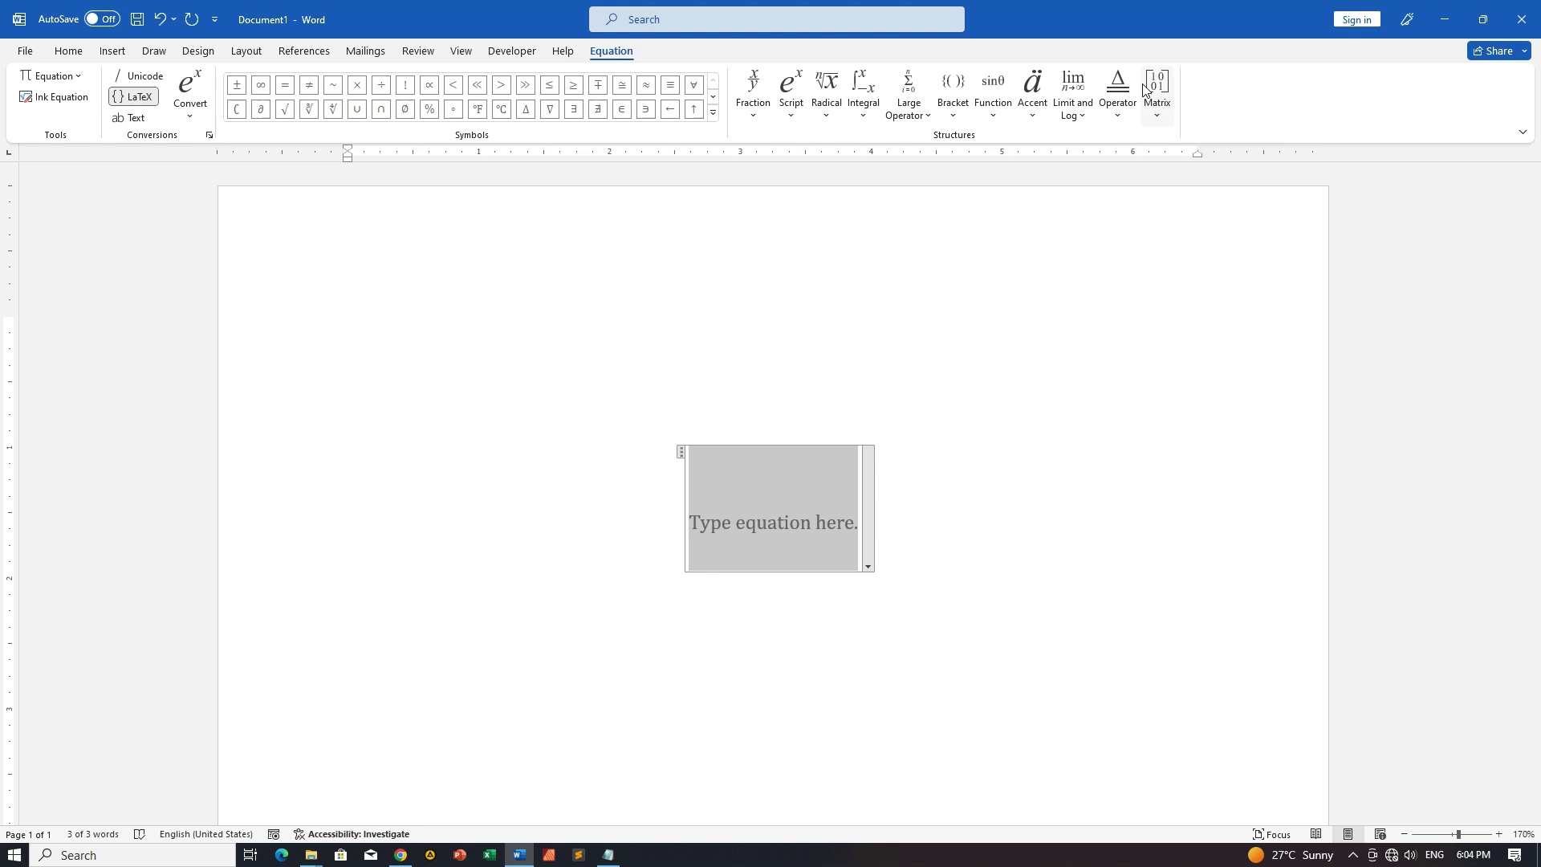
{"action": "left_click", "coordinate": [756, 121]}
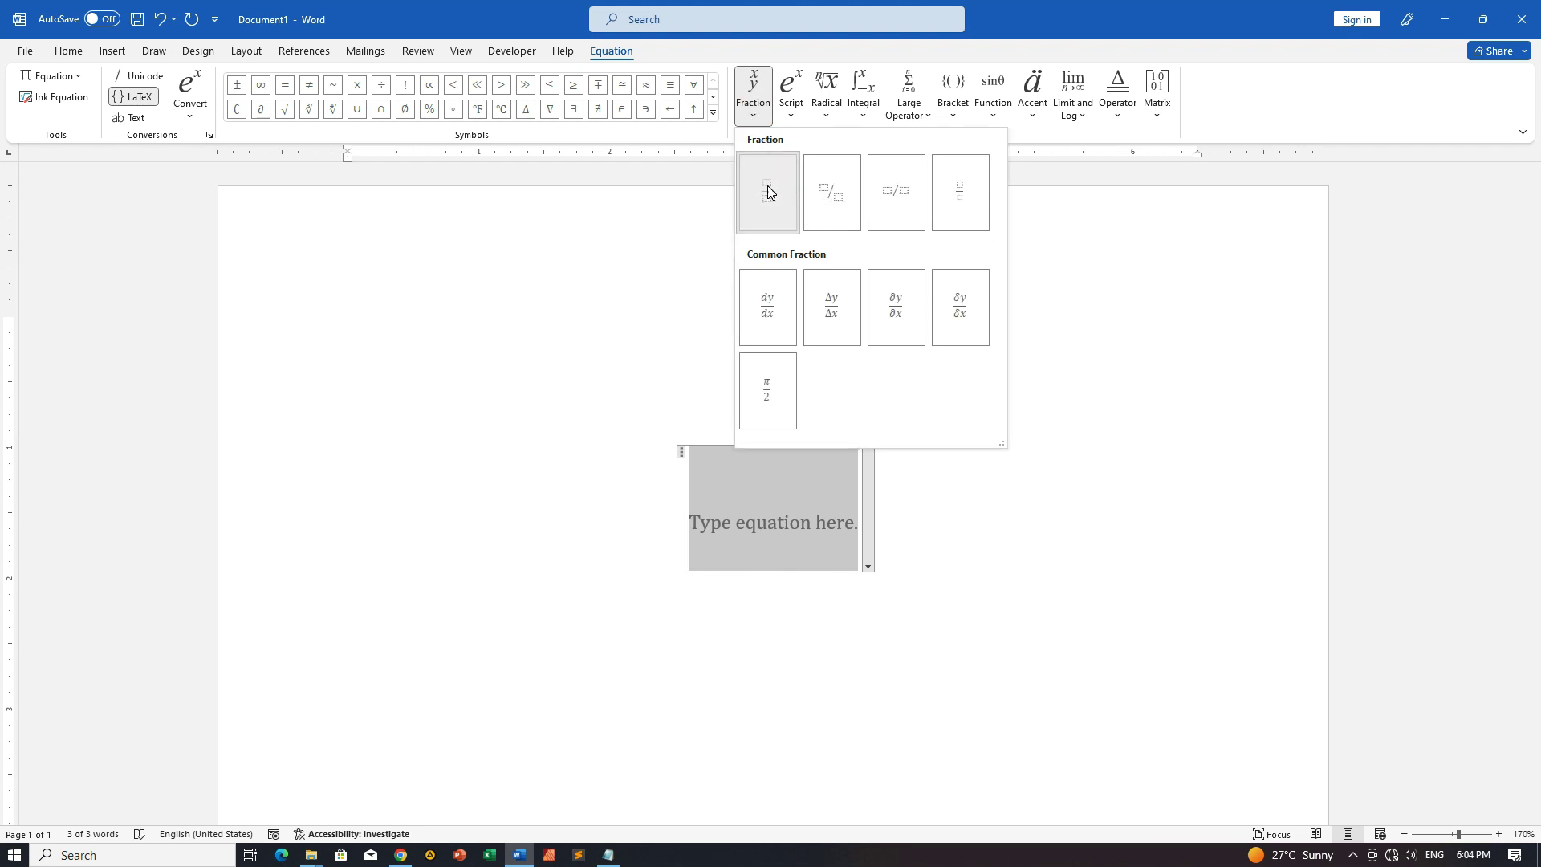
{"action": "left_click", "coordinate": [768, 192]}
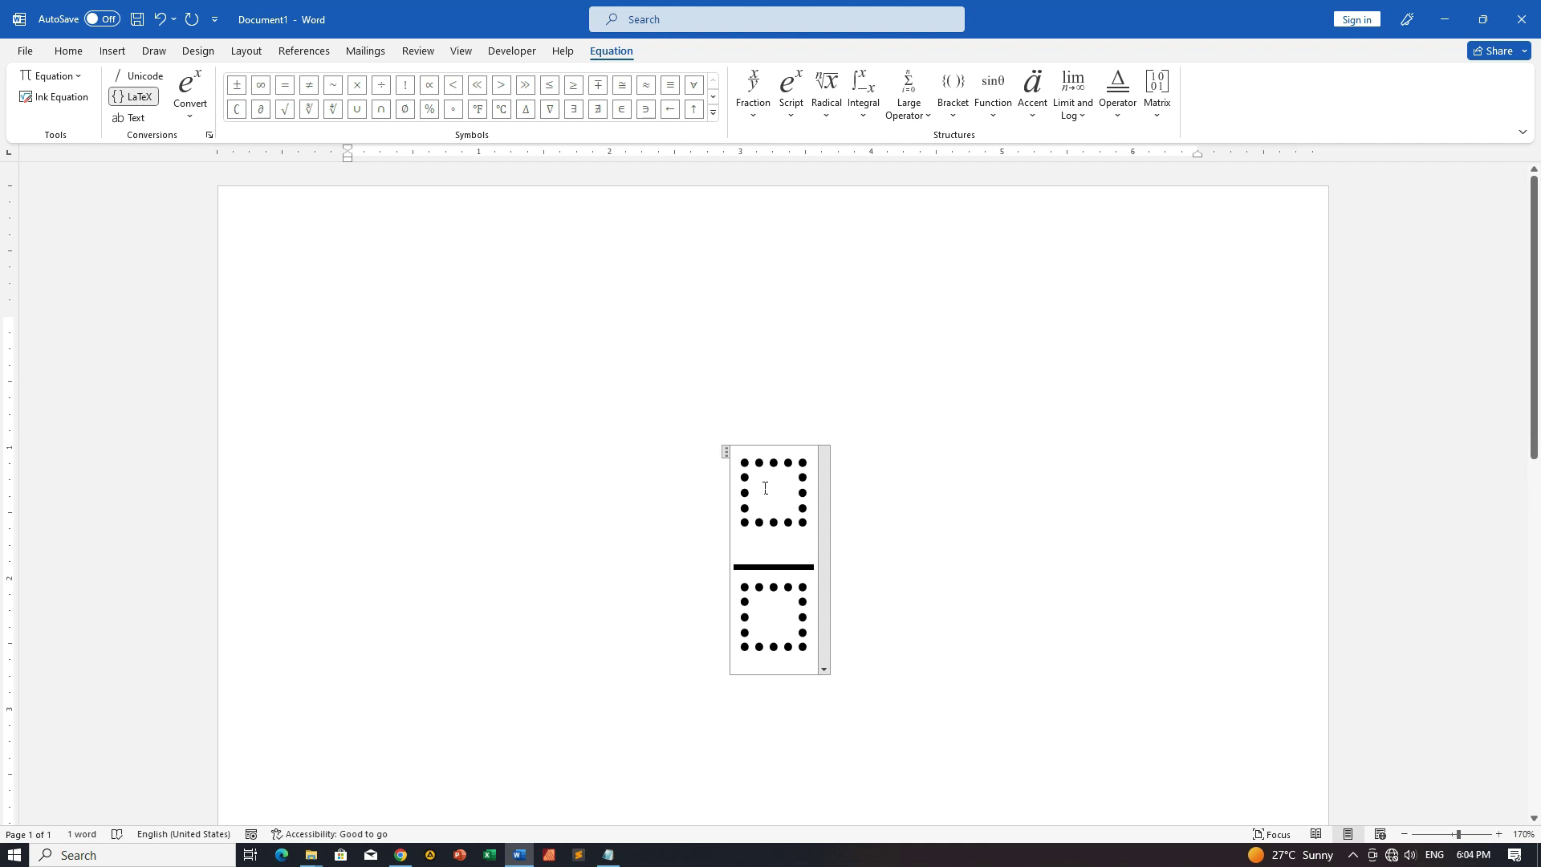
Step: Wrap the fraction's numerator in a Boxed Formula from the Accent choices
{"action": "left_click", "coordinate": [765, 488]}
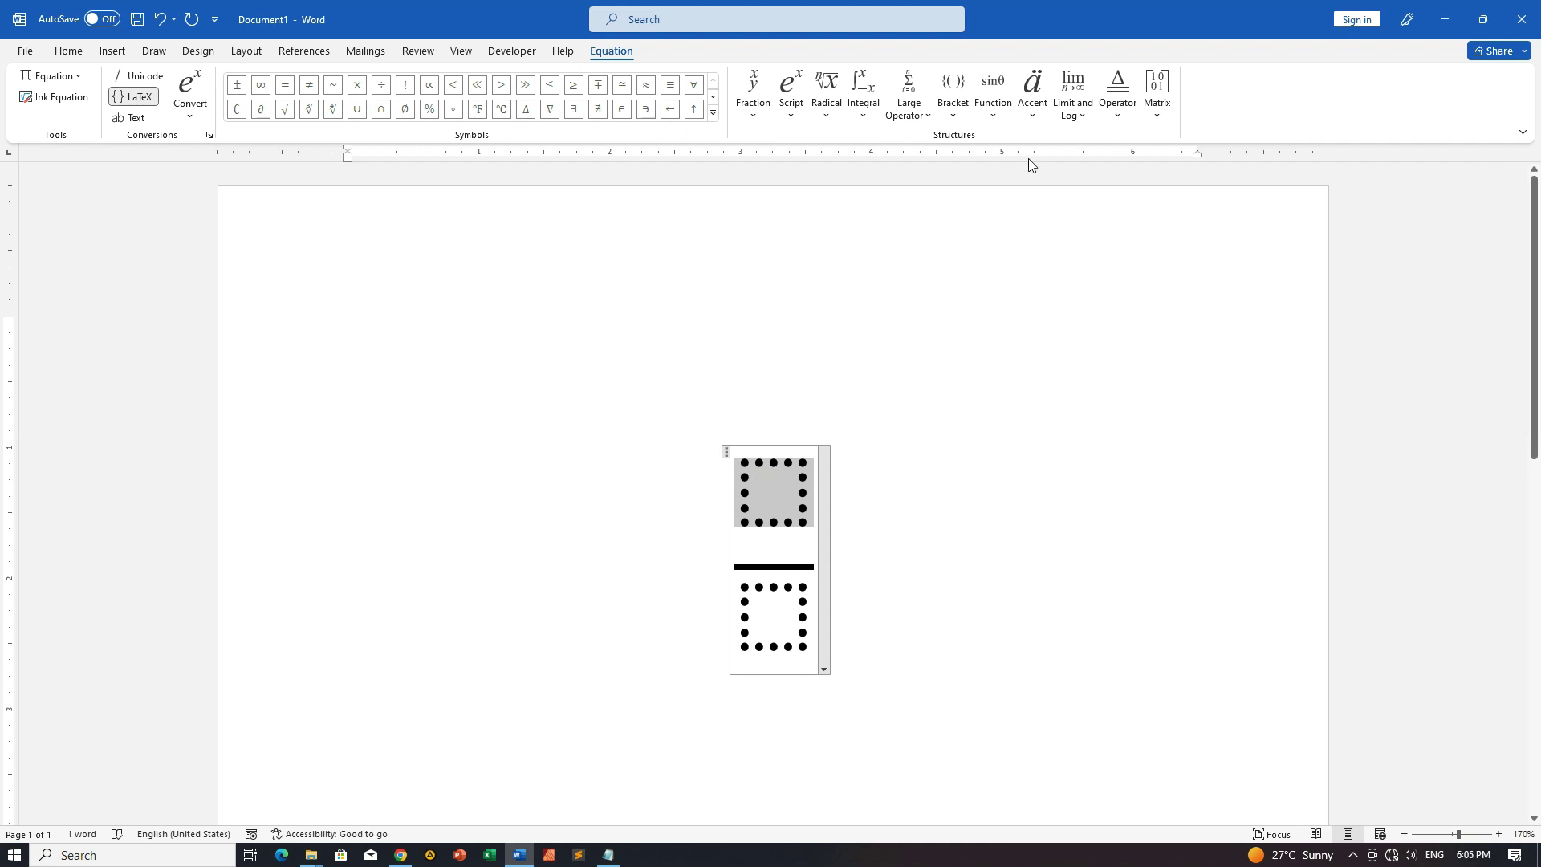
{"action": "left_click", "coordinate": [1033, 117]}
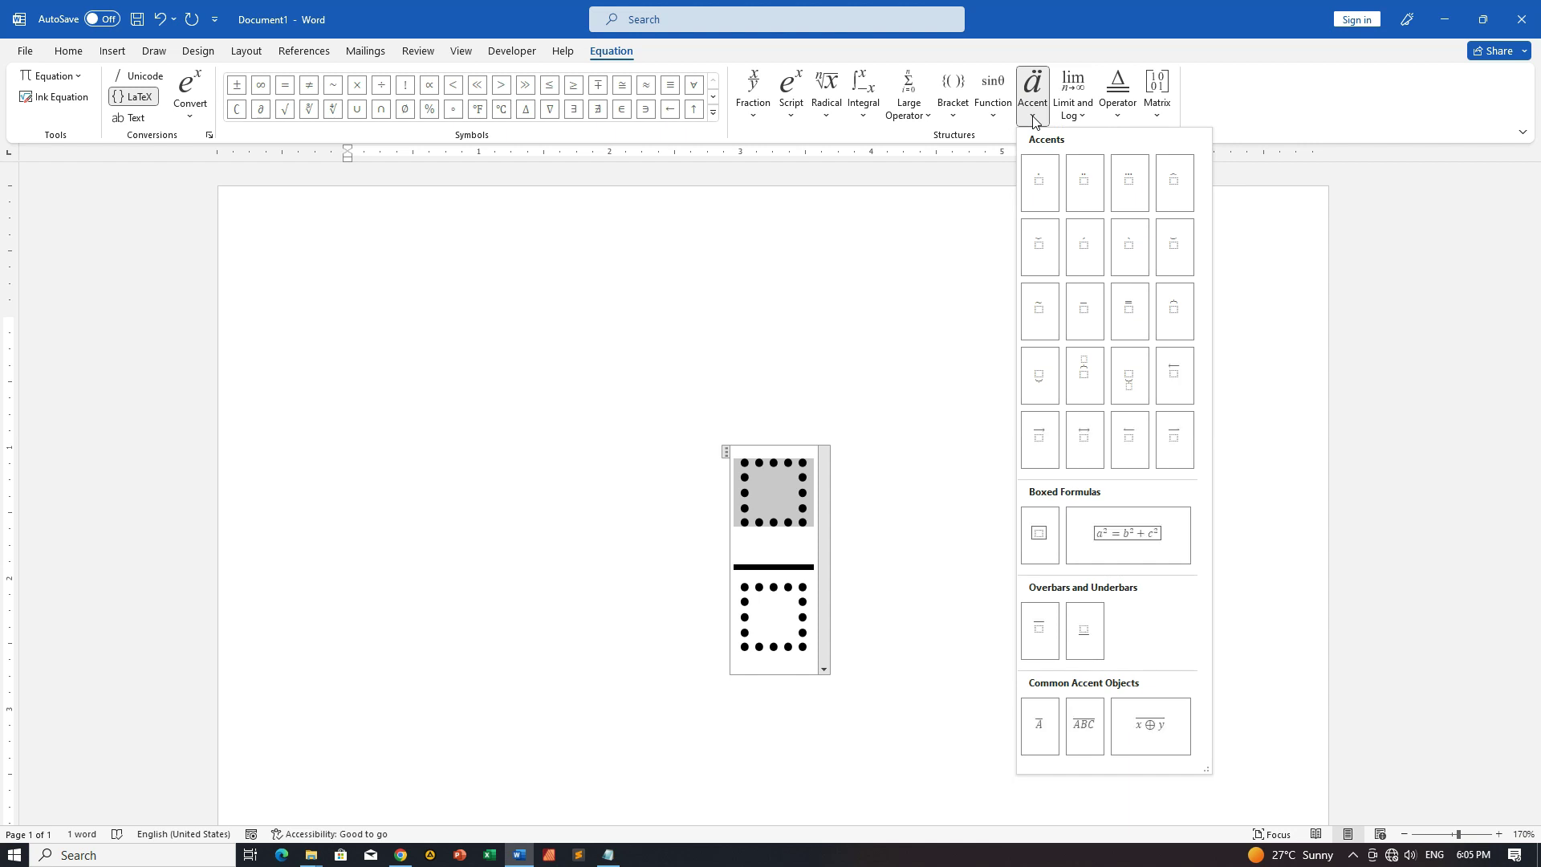
{"action": "left_click", "coordinate": [1041, 532]}
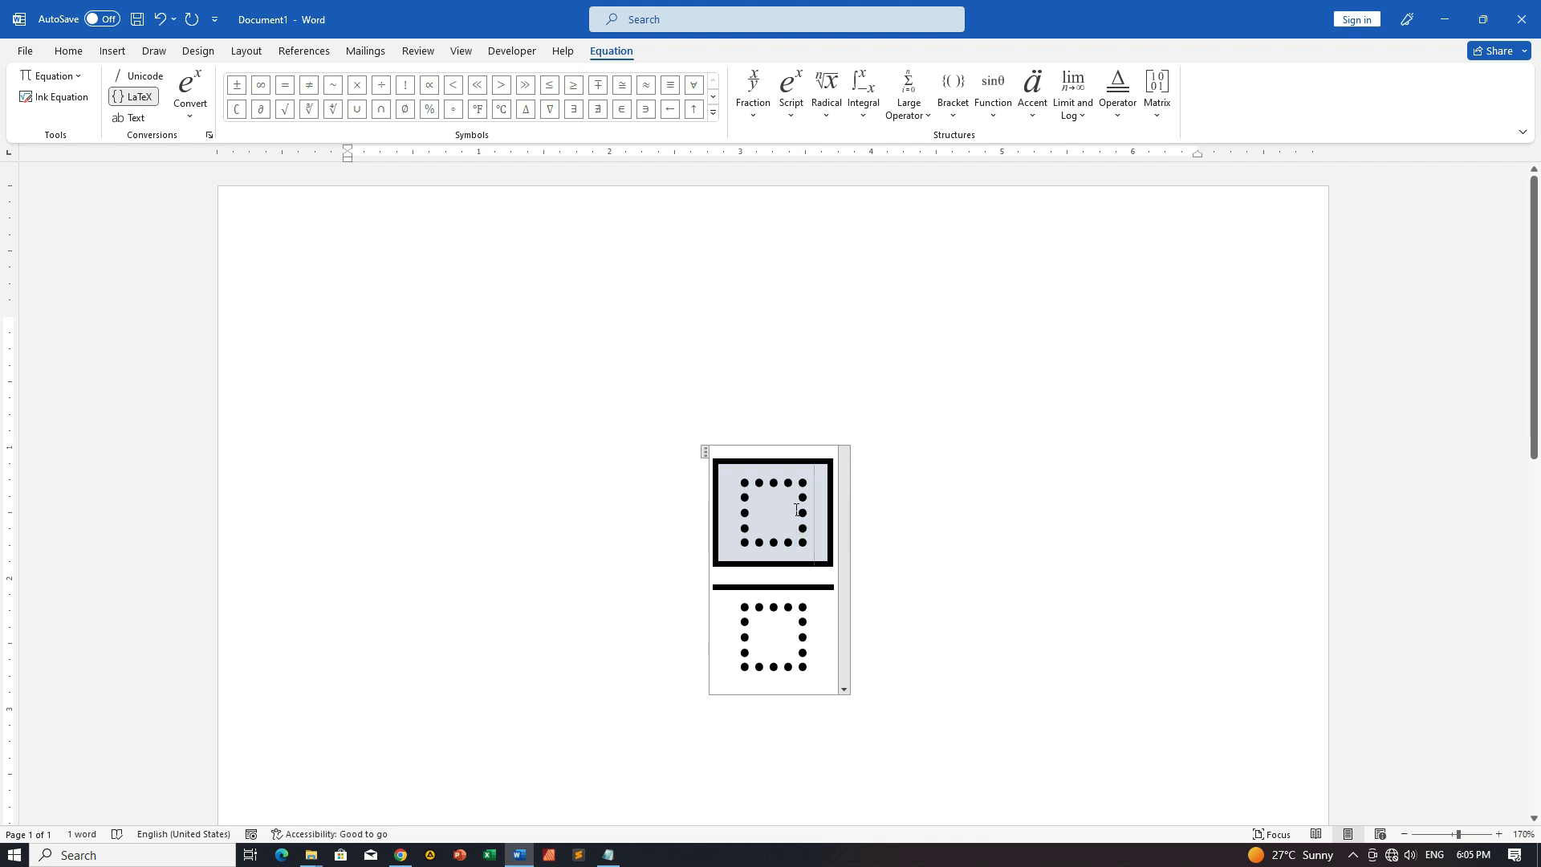
Step: Add a diagonal strike from bottom left to the numerator box through Border Properties
{"action": "right_click", "coordinate": [796, 511]}
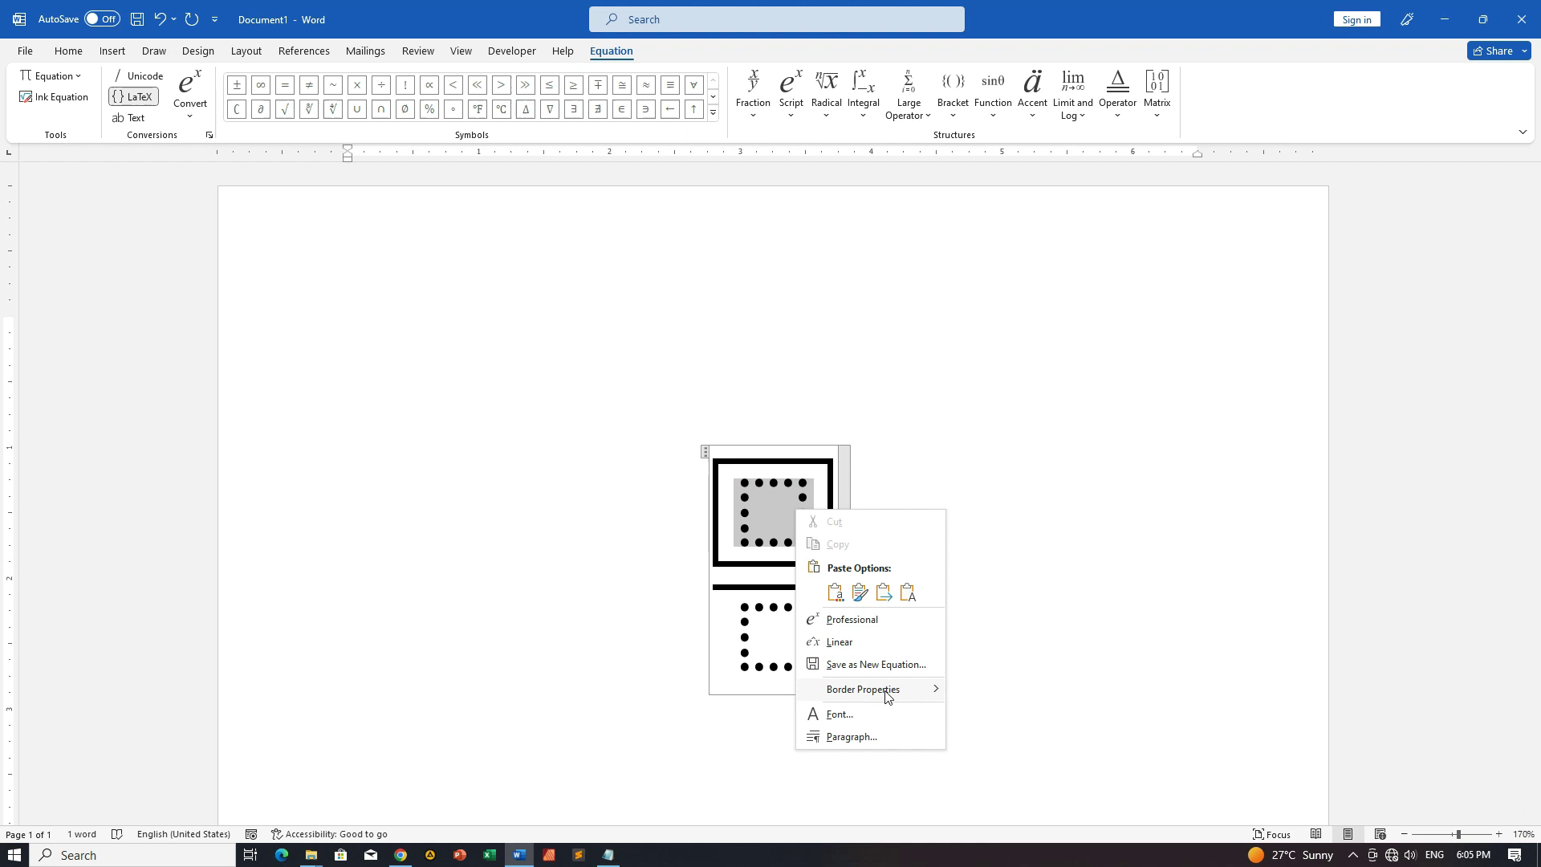
{"action": "mouse_move", "coordinate": [885, 695]}
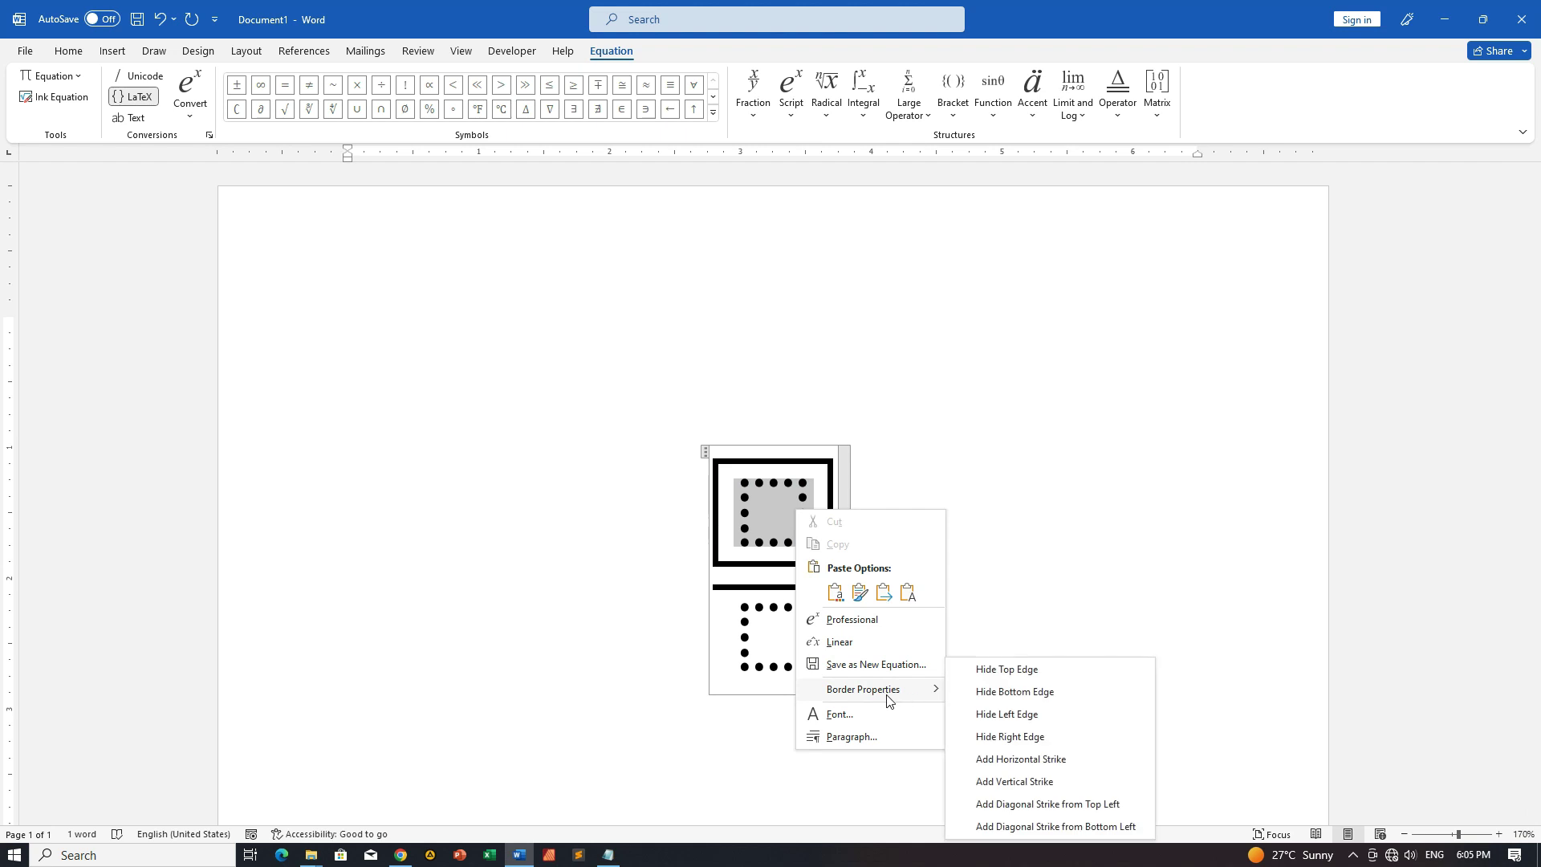
{"action": "left_click", "coordinate": [1037, 826]}
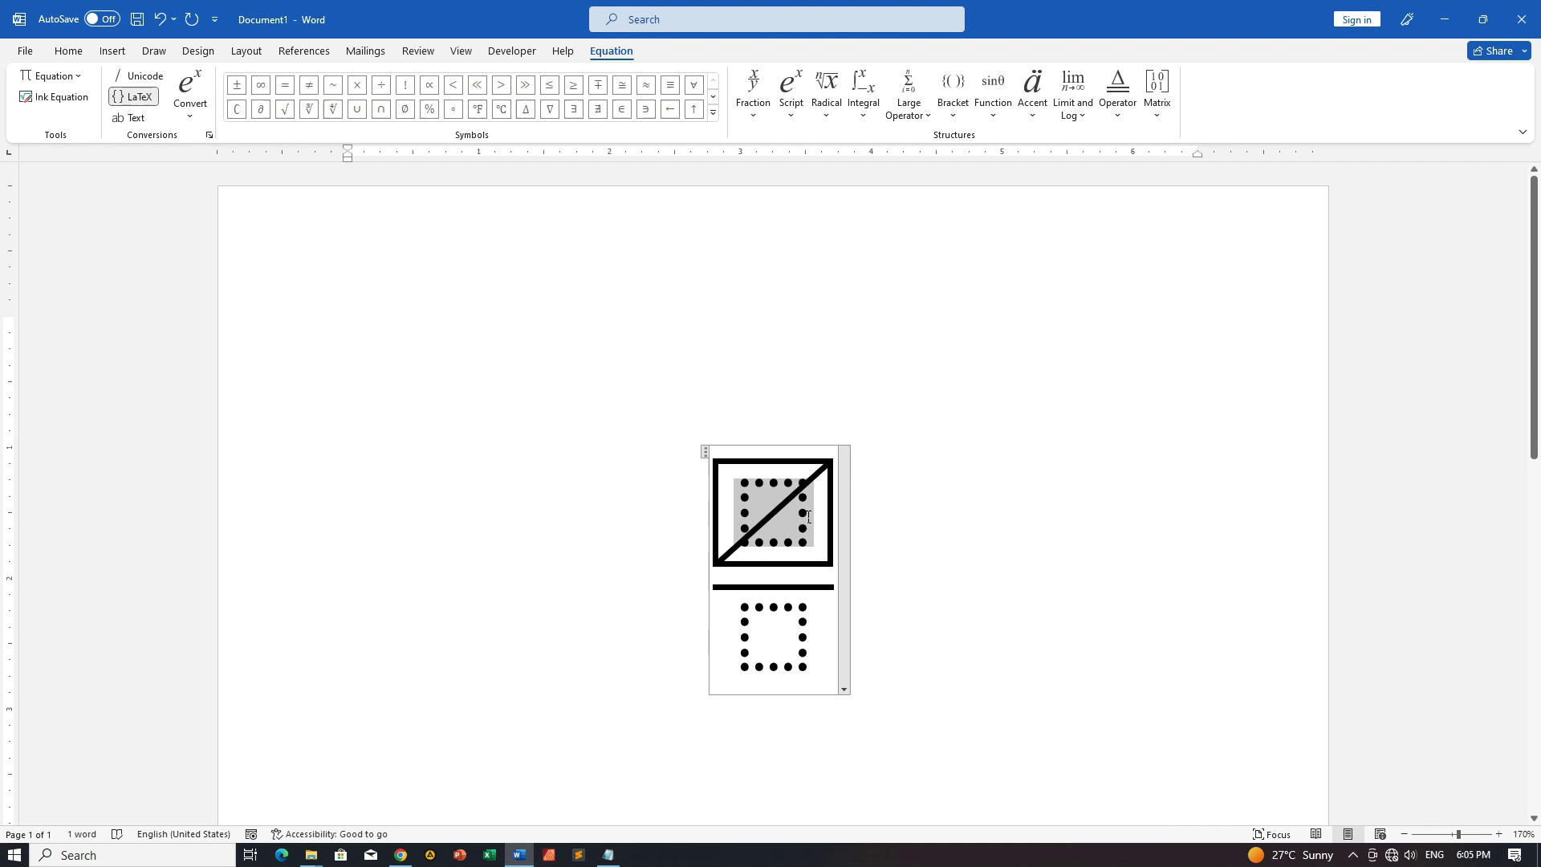
Step: Hide the numerator box's top, bottom, left and right edges one by one
{"action": "right_click", "coordinate": [808, 516]}
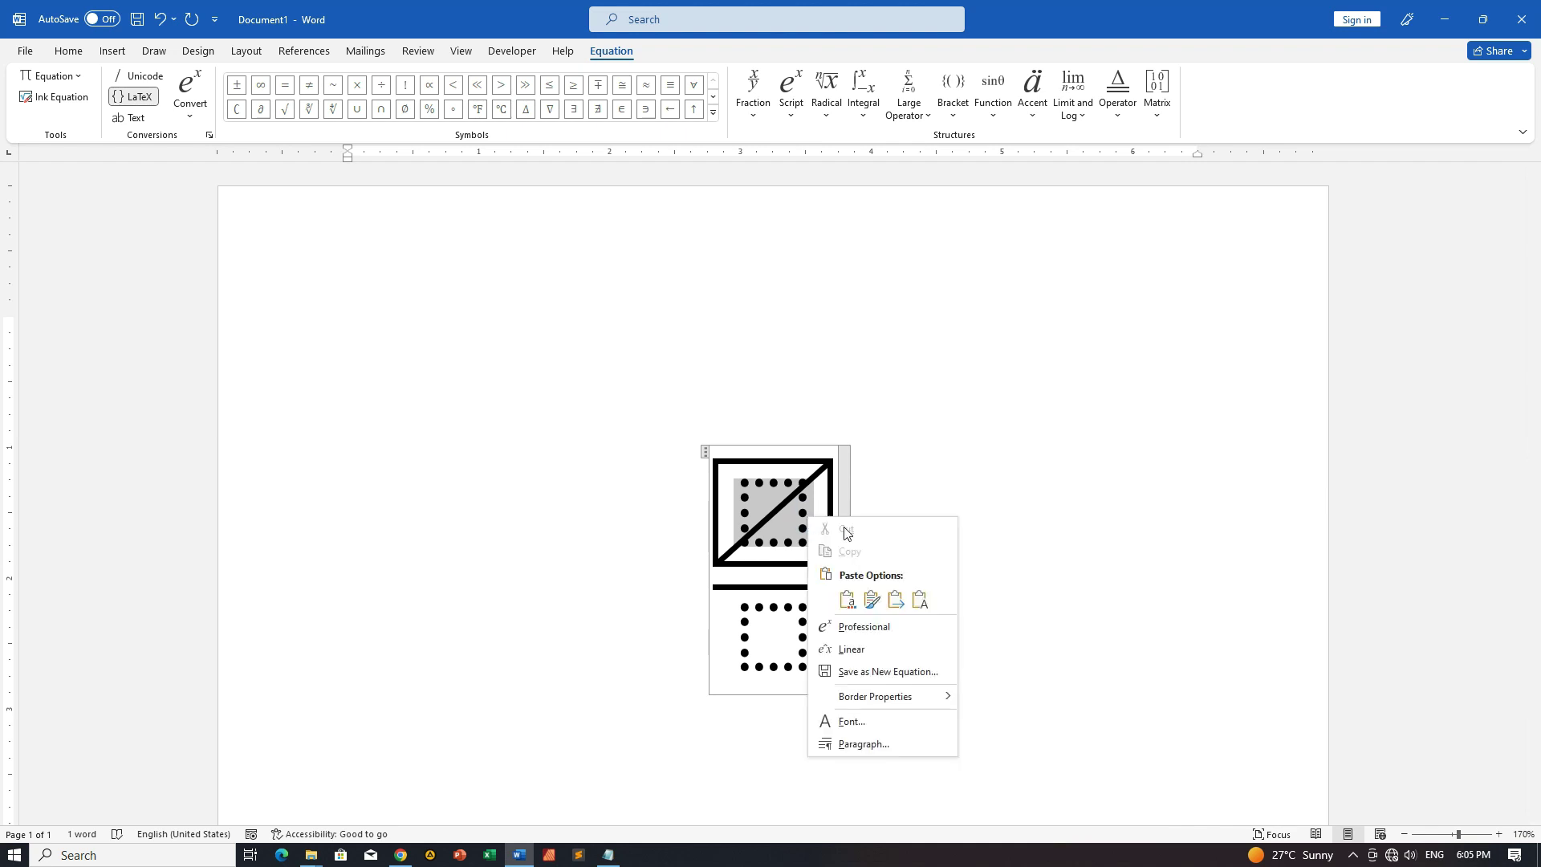
{"action": "mouse_move", "coordinate": [947, 696]}
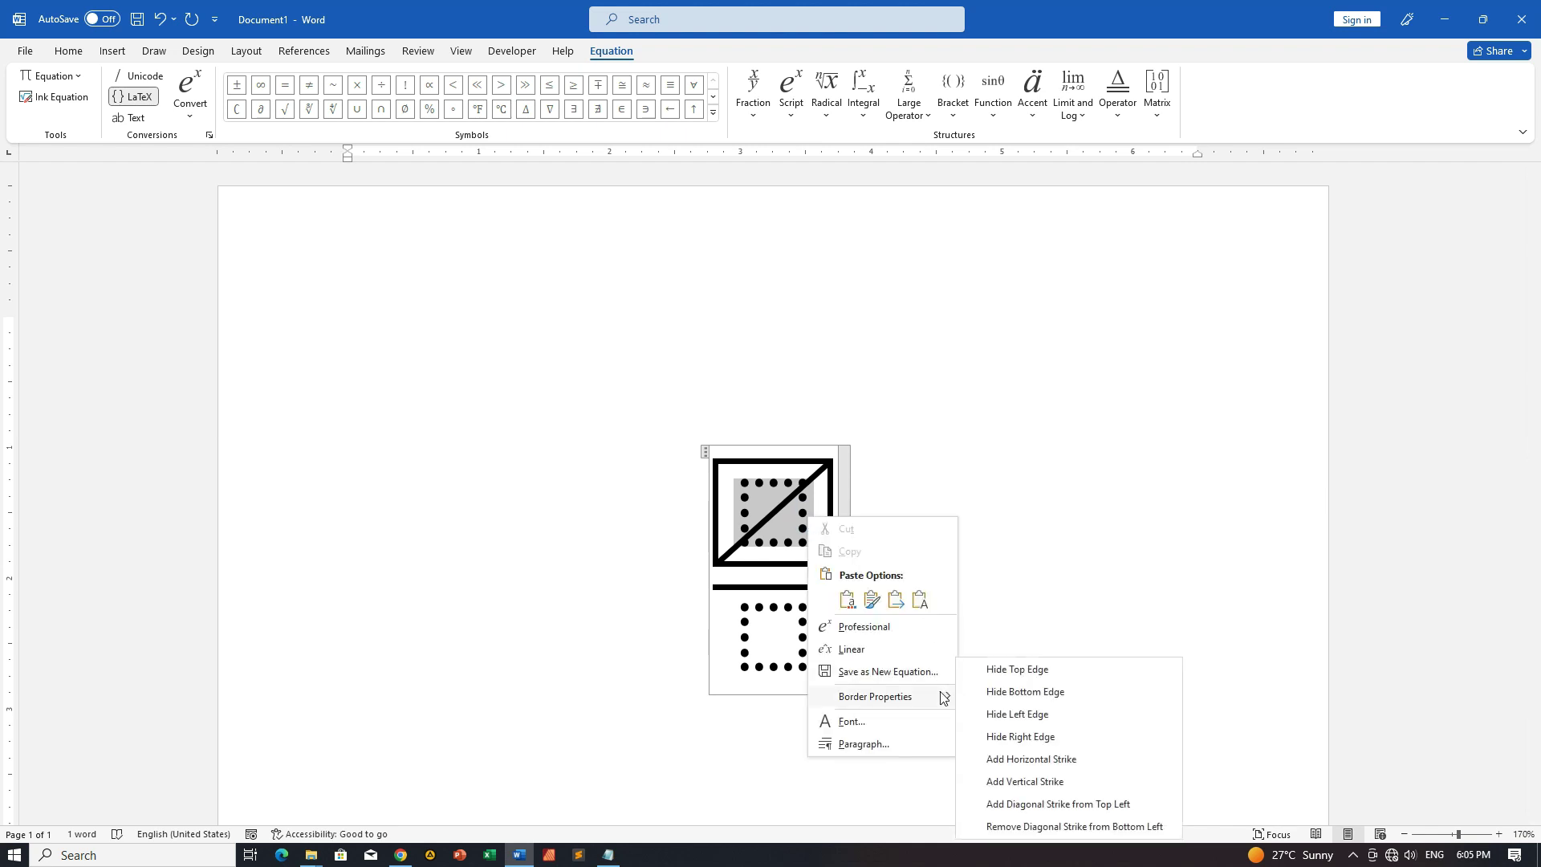
{"action": "left_click", "coordinate": [1025, 676]}
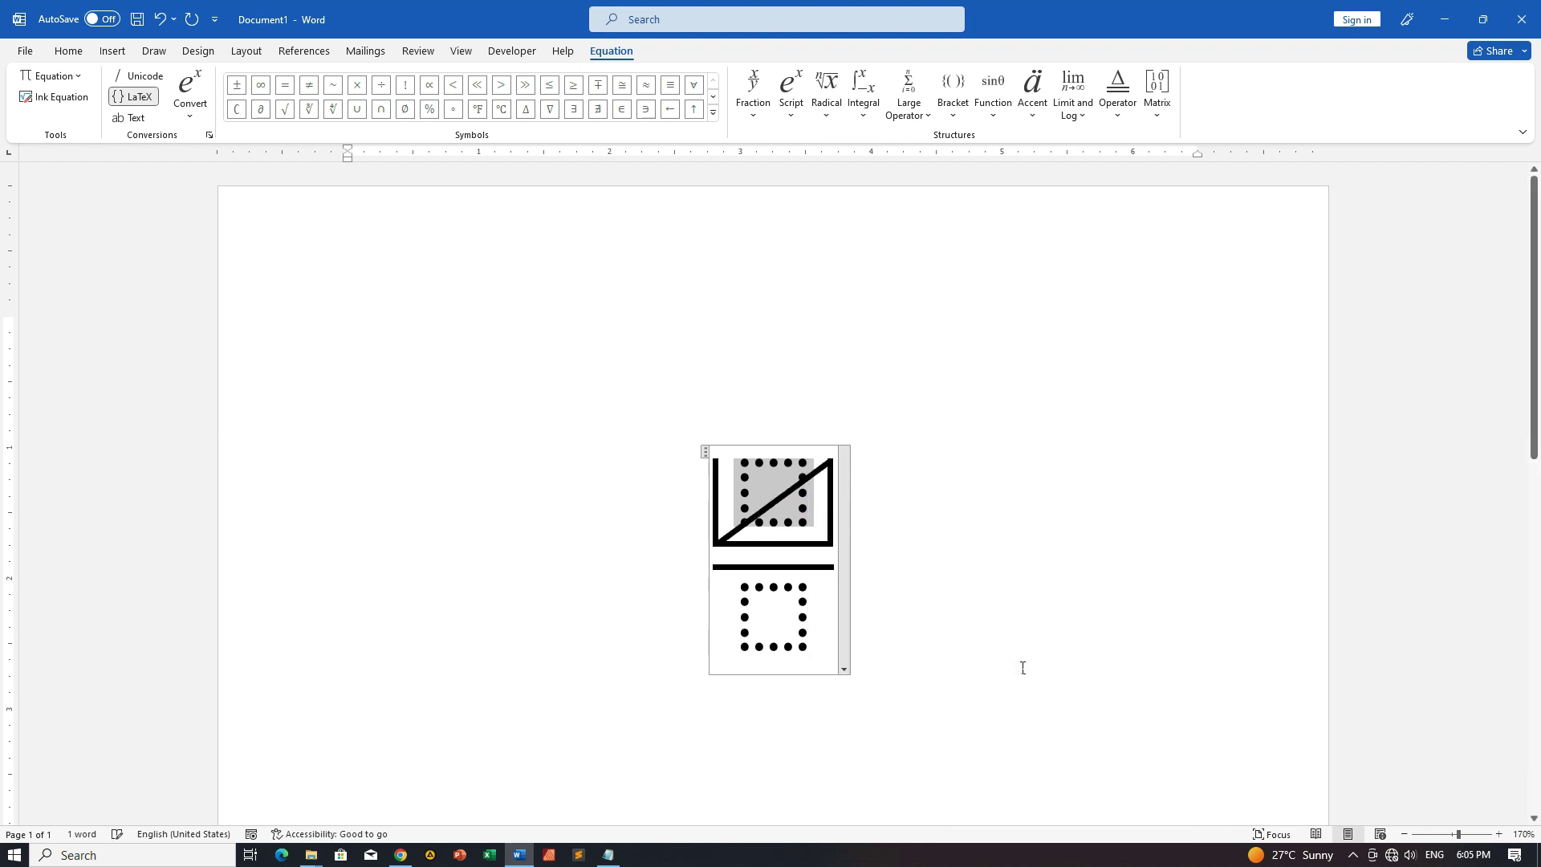
{"action": "right_click", "coordinate": [799, 501]}
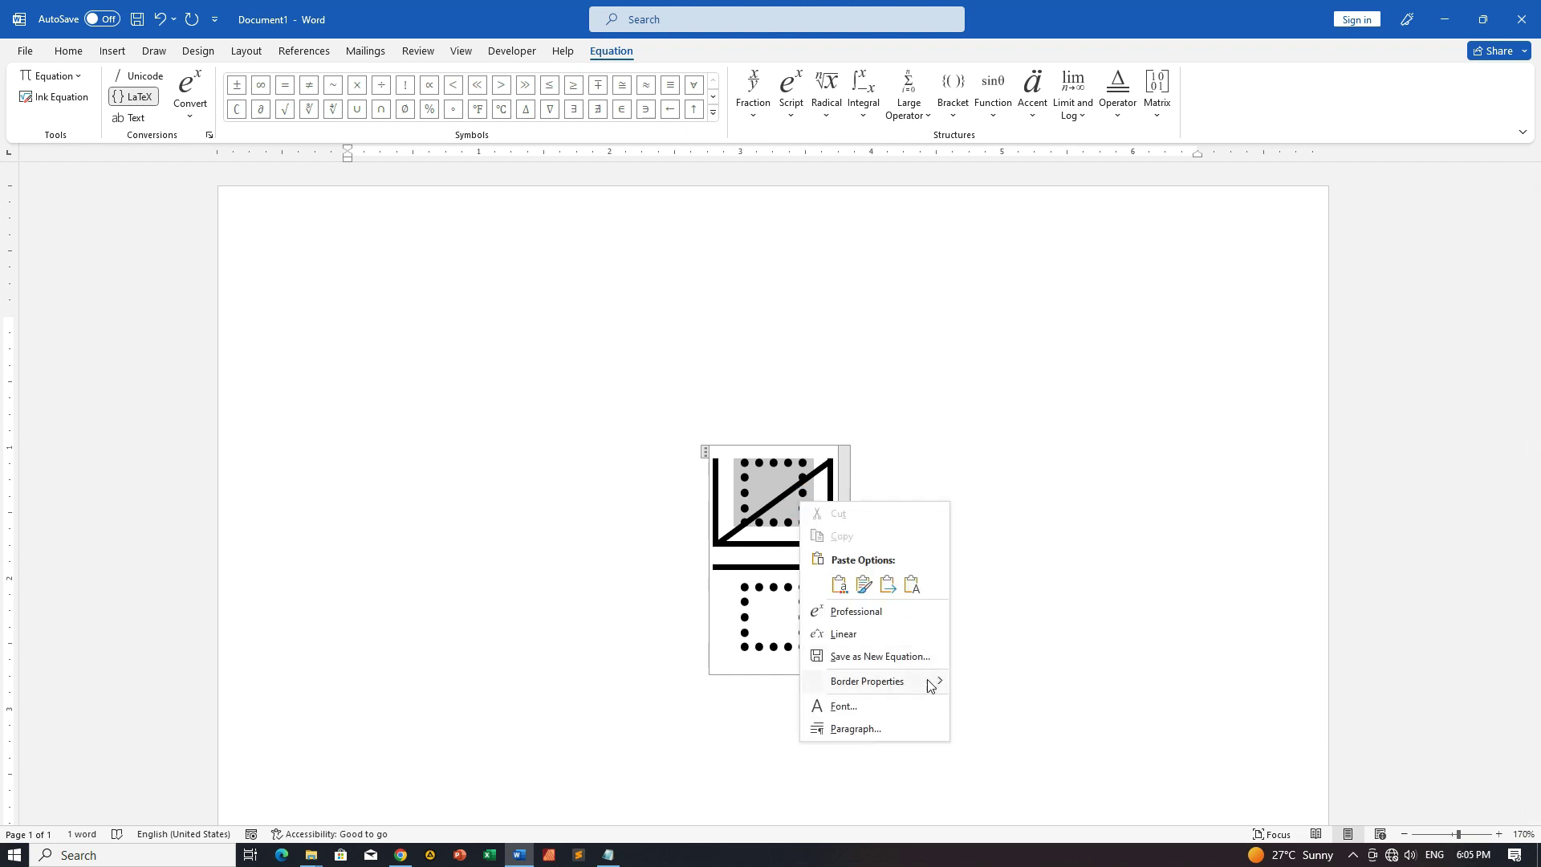
{"action": "mouse_move", "coordinate": [930, 681]}
{"action": "left_click", "coordinate": [1016, 695]}
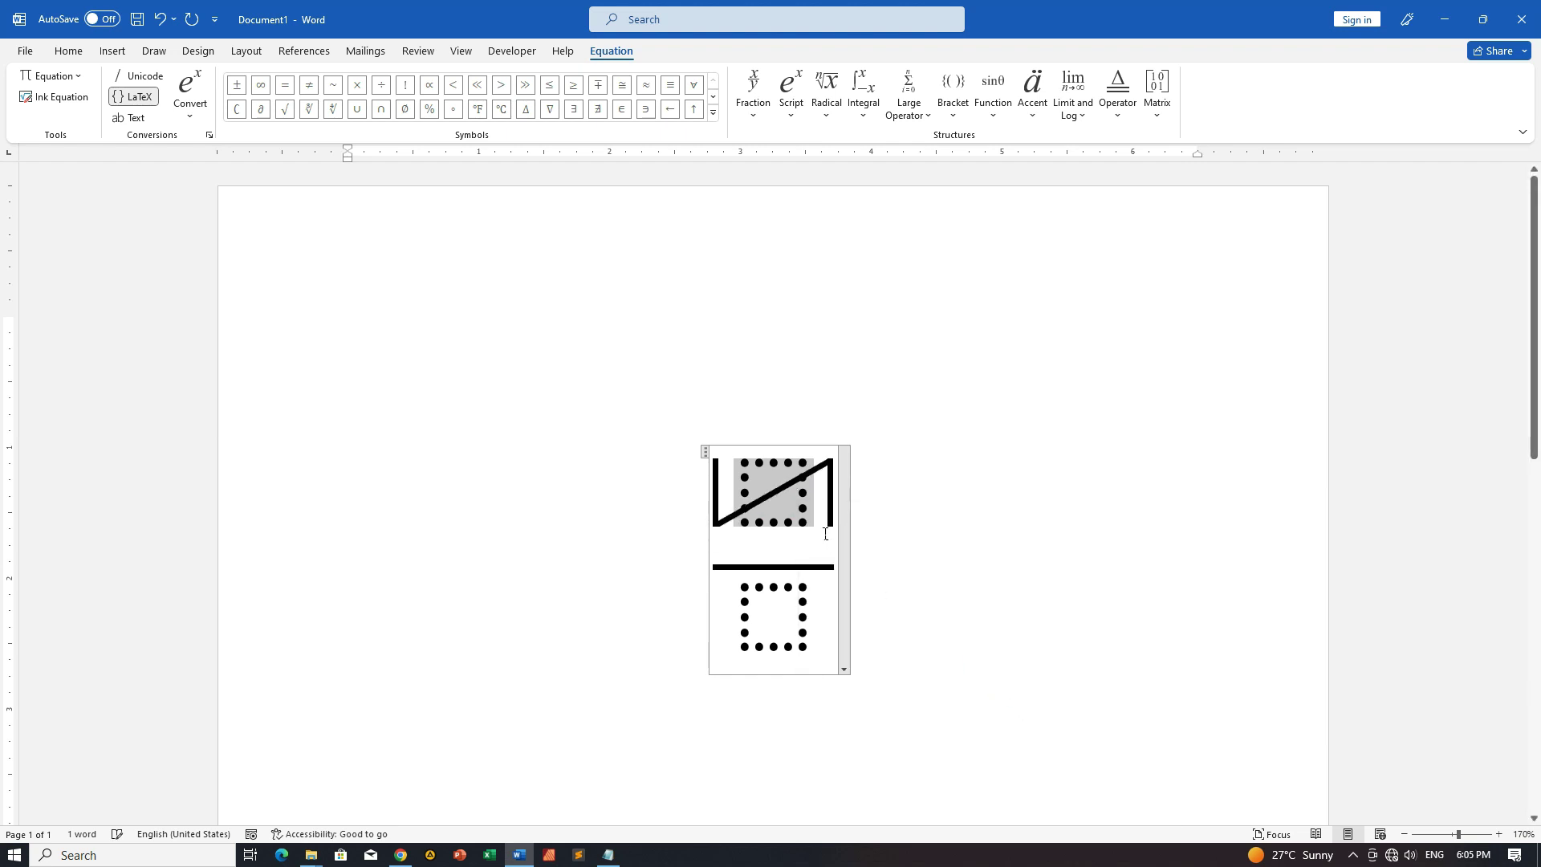
{"action": "right_click", "coordinate": [801, 501]}
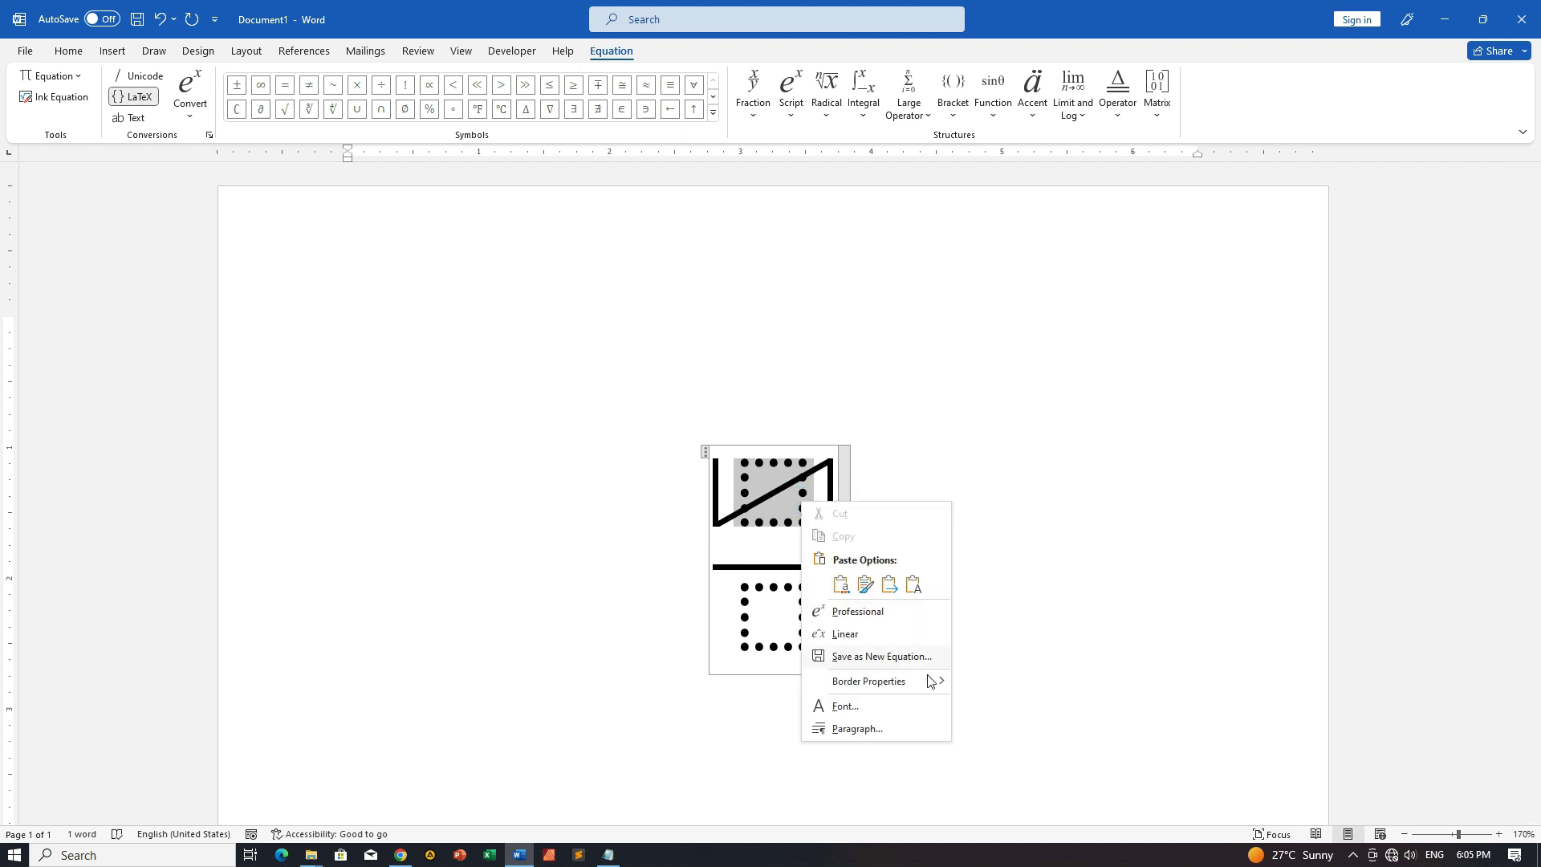
{"action": "mouse_move", "coordinate": [930, 682]}
{"action": "left_click", "coordinate": [1029, 718]}
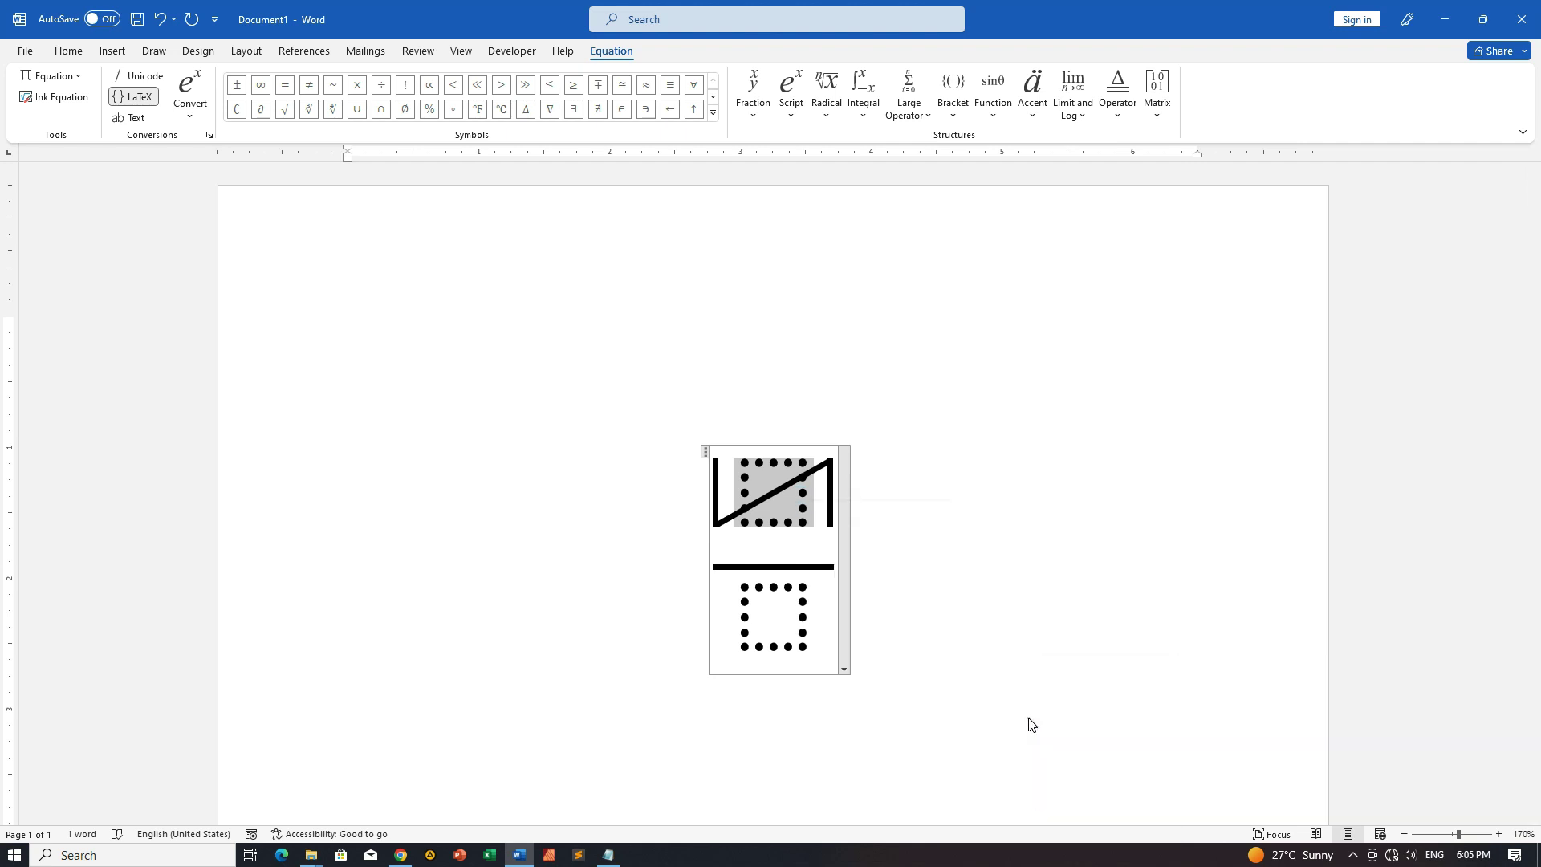
{"action": "right_click", "coordinate": [788, 511]}
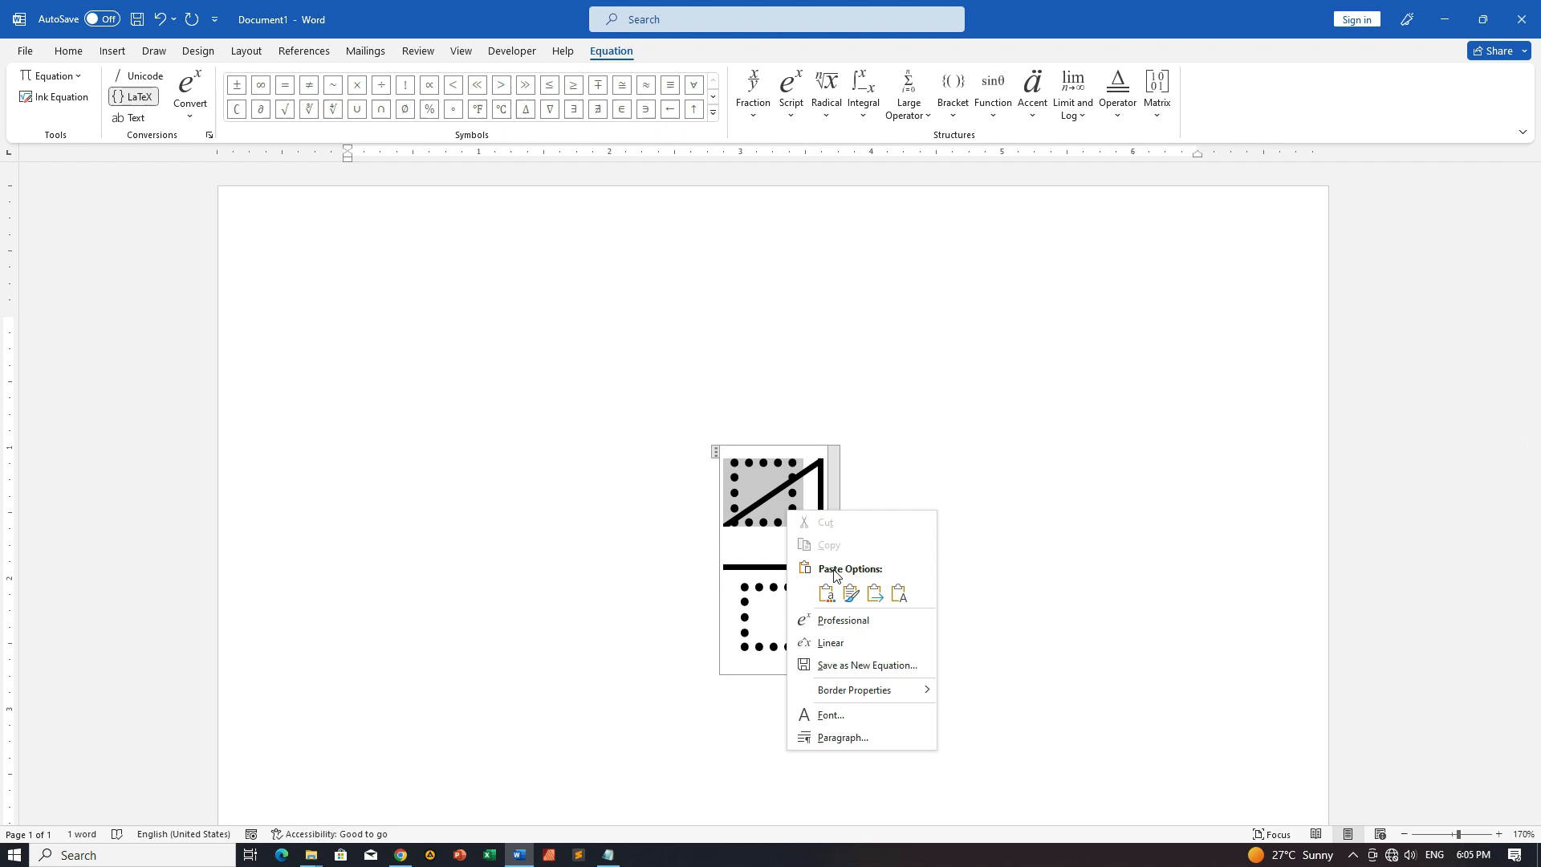
{"action": "mouse_move", "coordinate": [911, 702]}
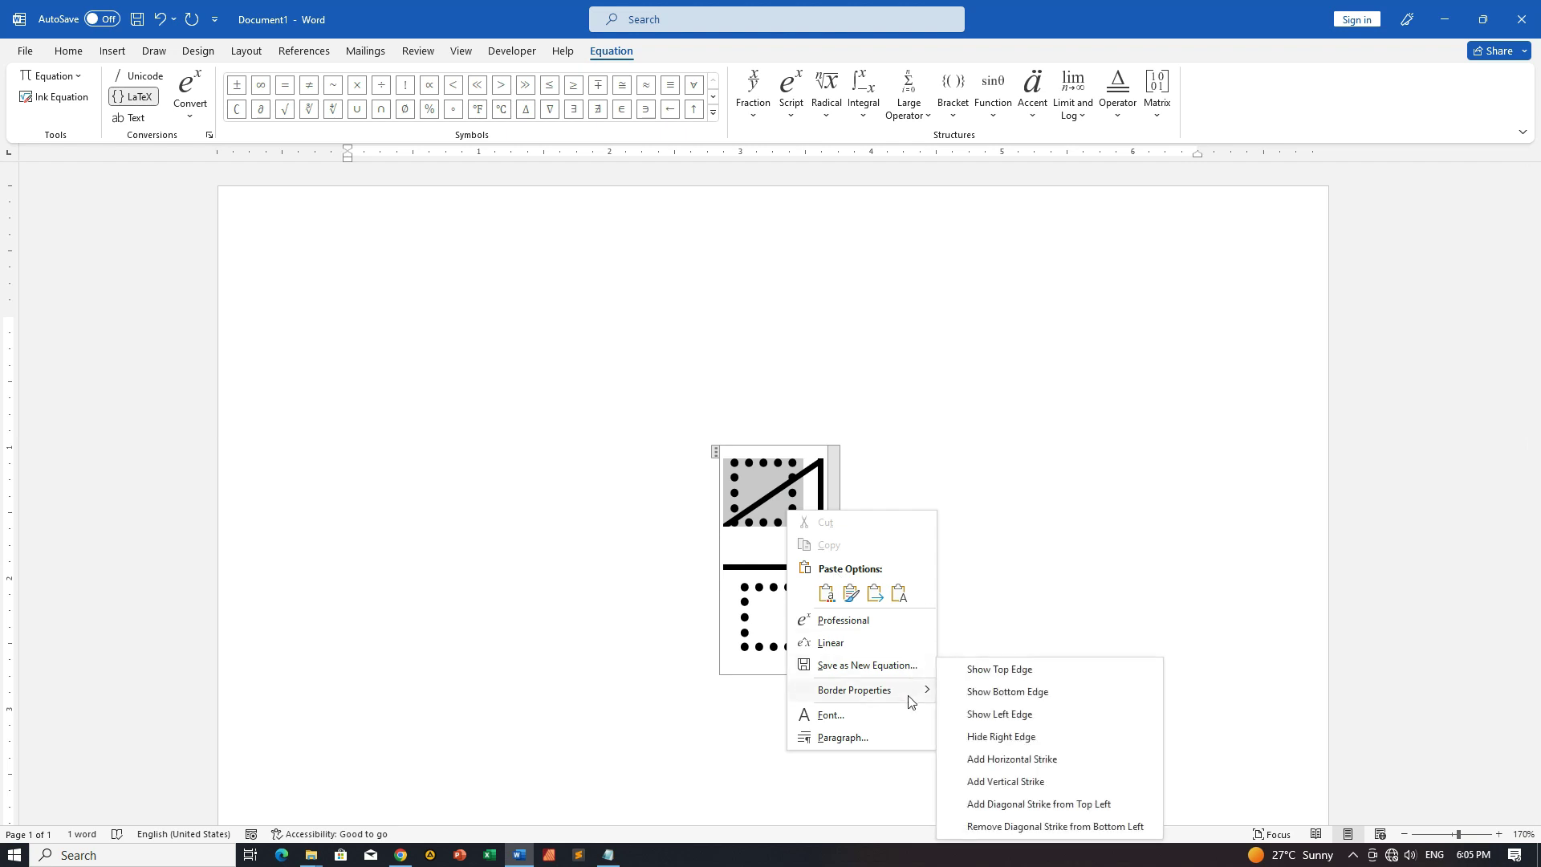
{"action": "left_click", "coordinate": [1003, 734]}
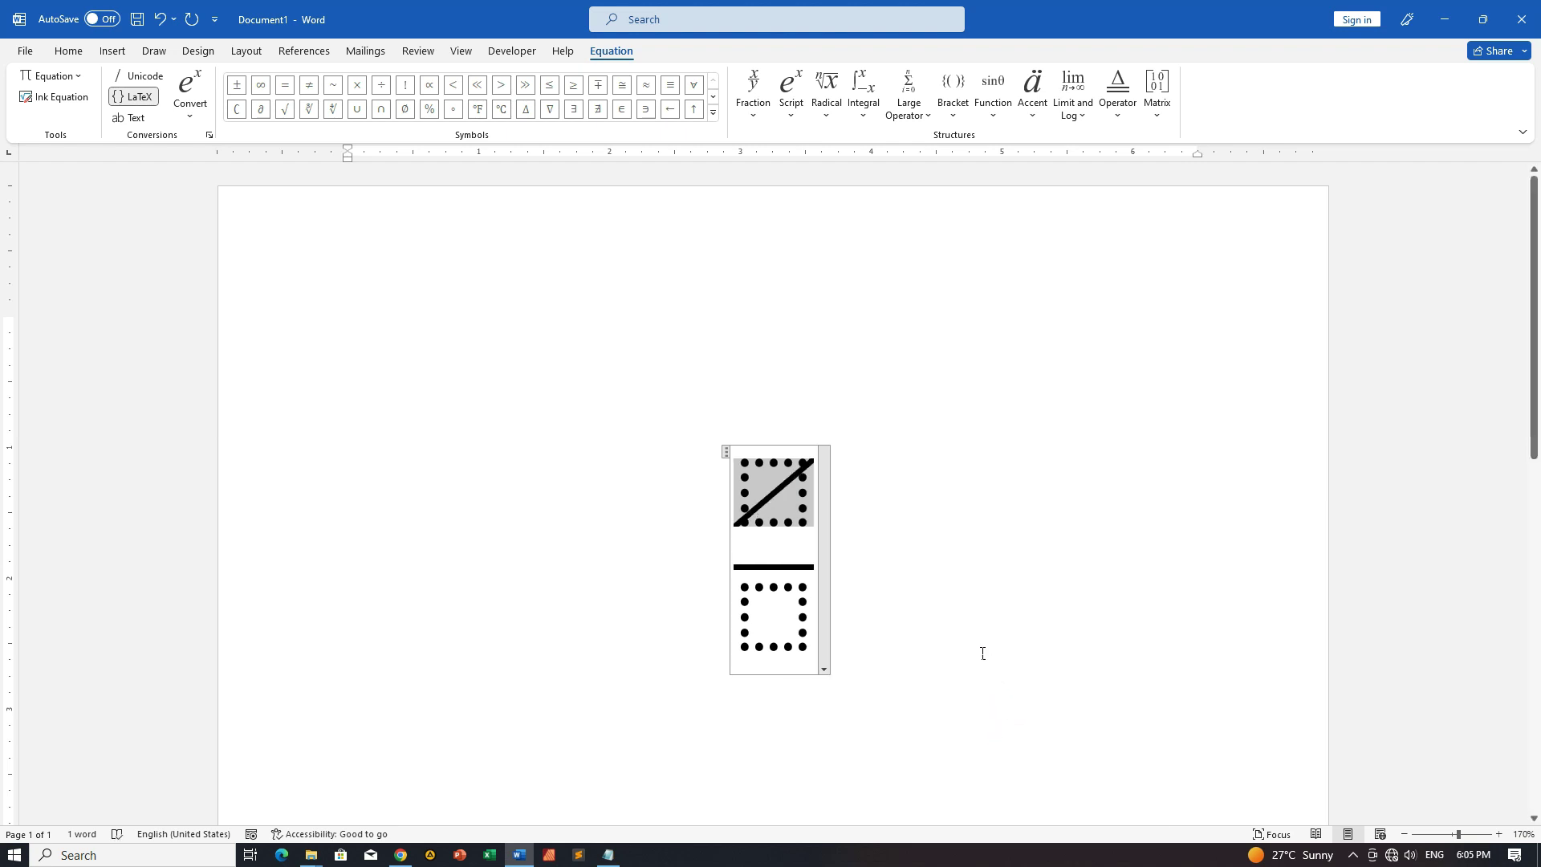
Step: Wrap the fraction's denominator in a Boxed Formula from the Accent choices
{"action": "left_click", "coordinate": [775, 613]}
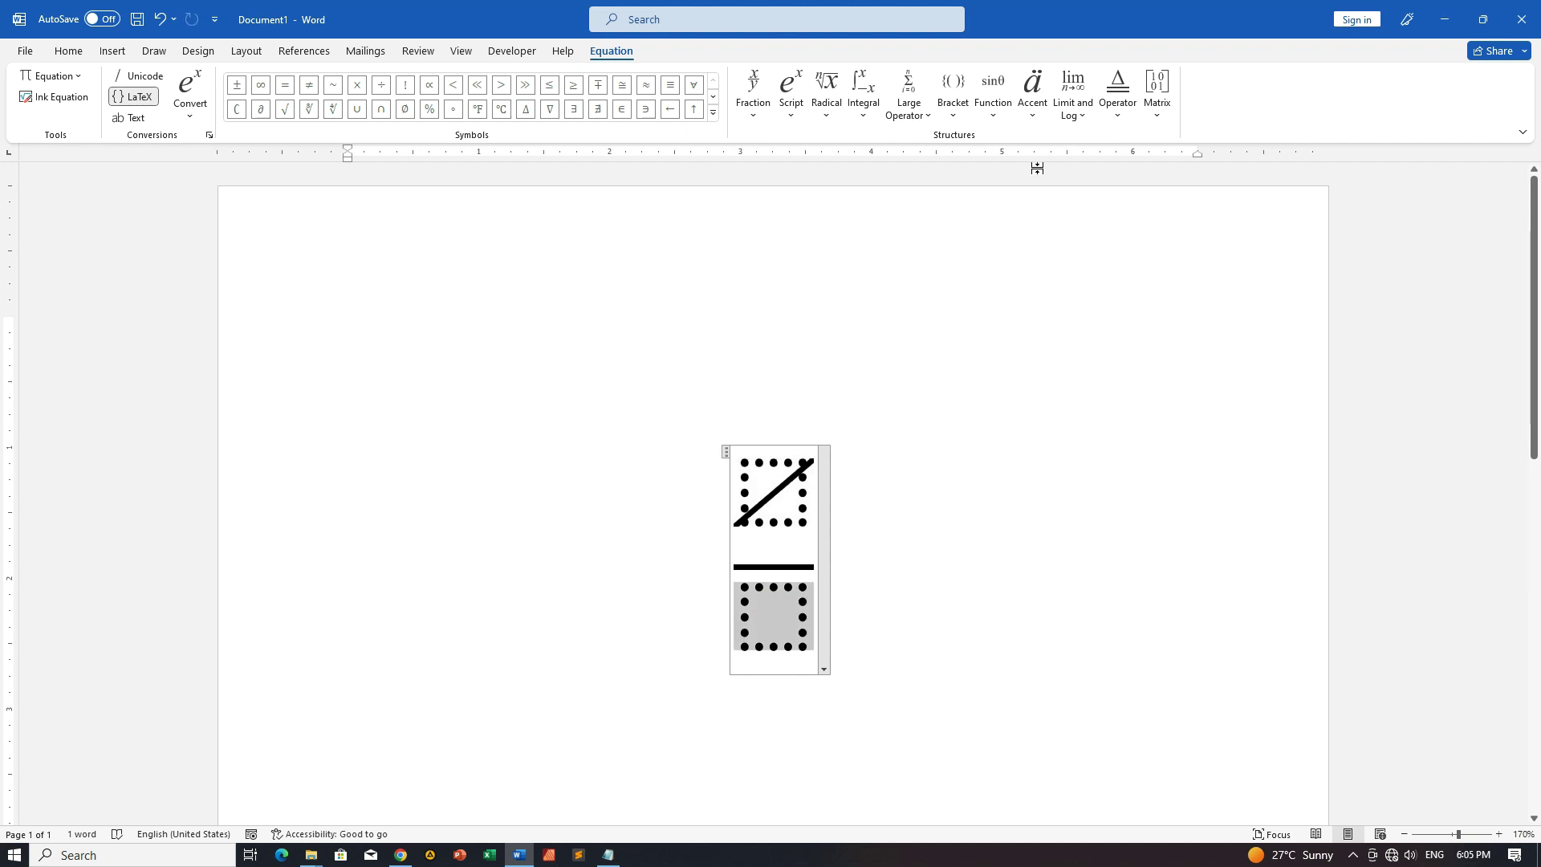
{"action": "left_click", "coordinate": [1033, 117]}
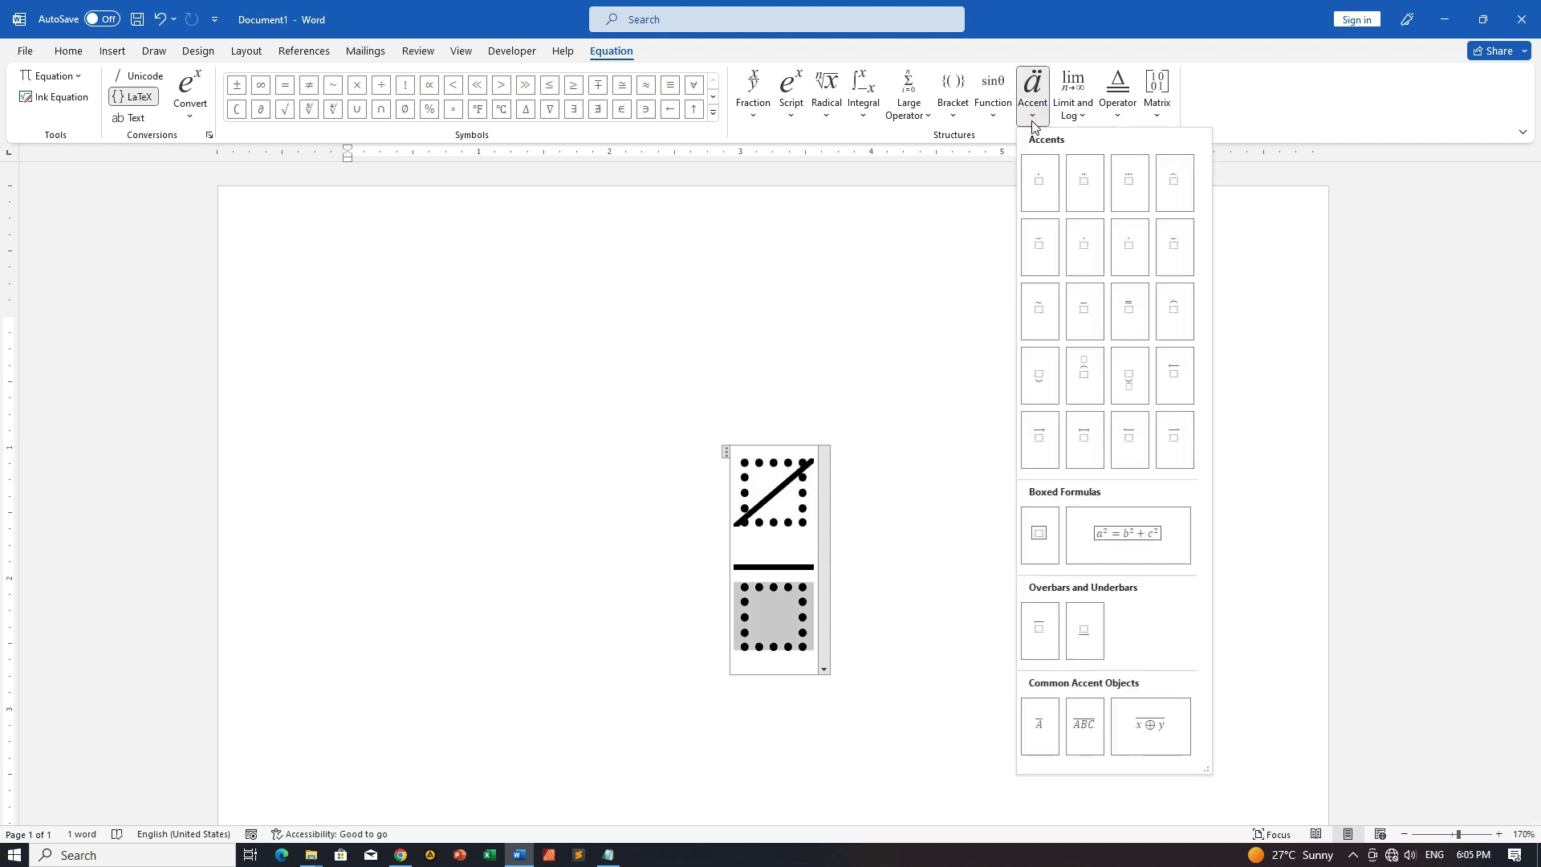
{"action": "left_click", "coordinate": [1038, 533]}
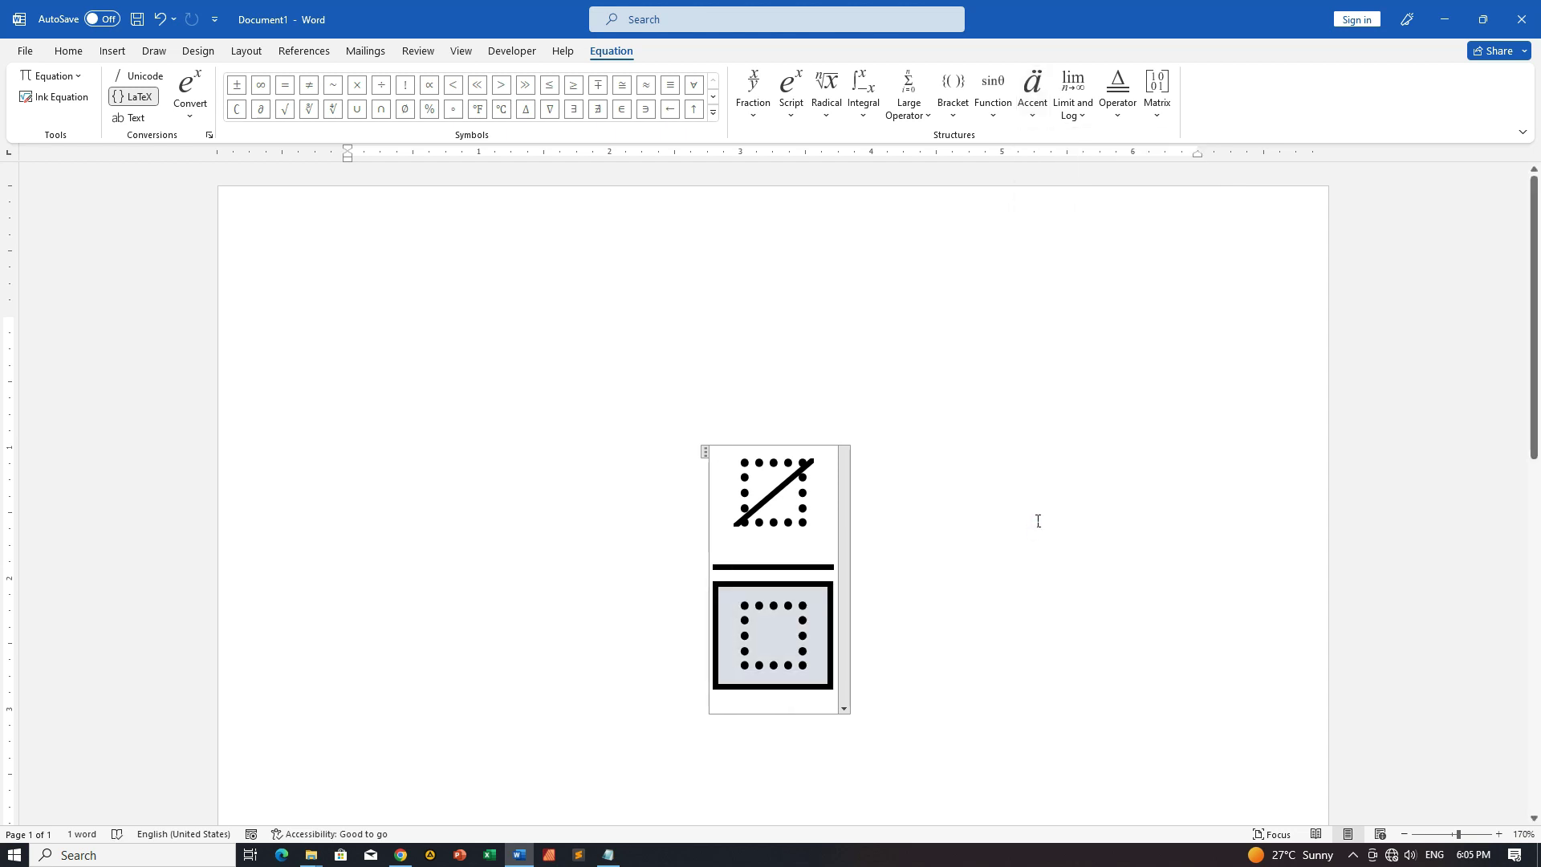
Step: Strike the denominator box diagonally from bottom left via Border Properties
{"action": "right_click", "coordinate": [789, 630]}
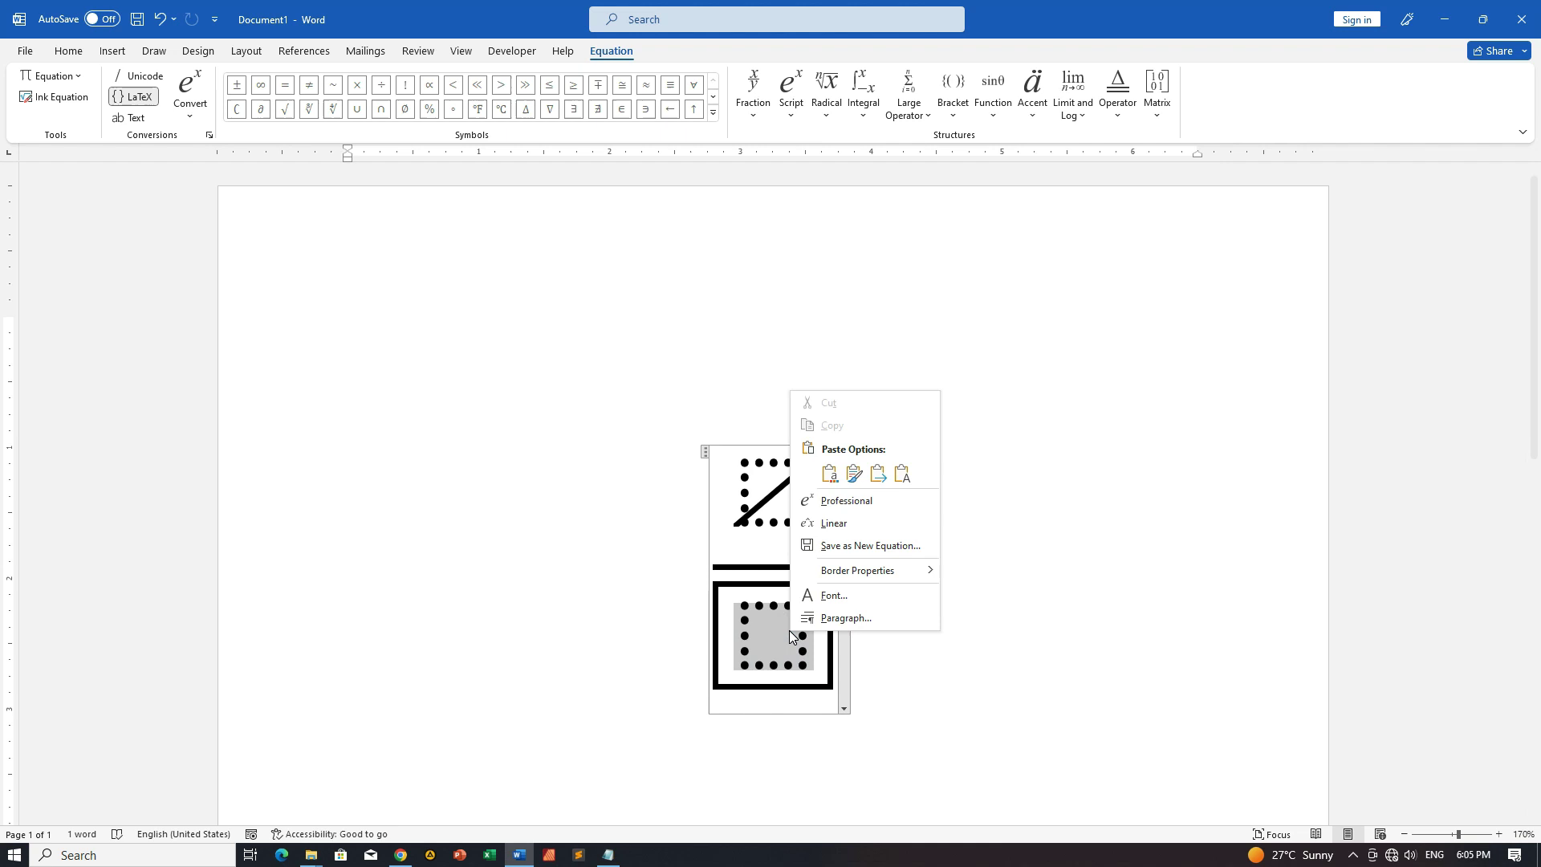
{"action": "mouse_move", "coordinate": [898, 572]}
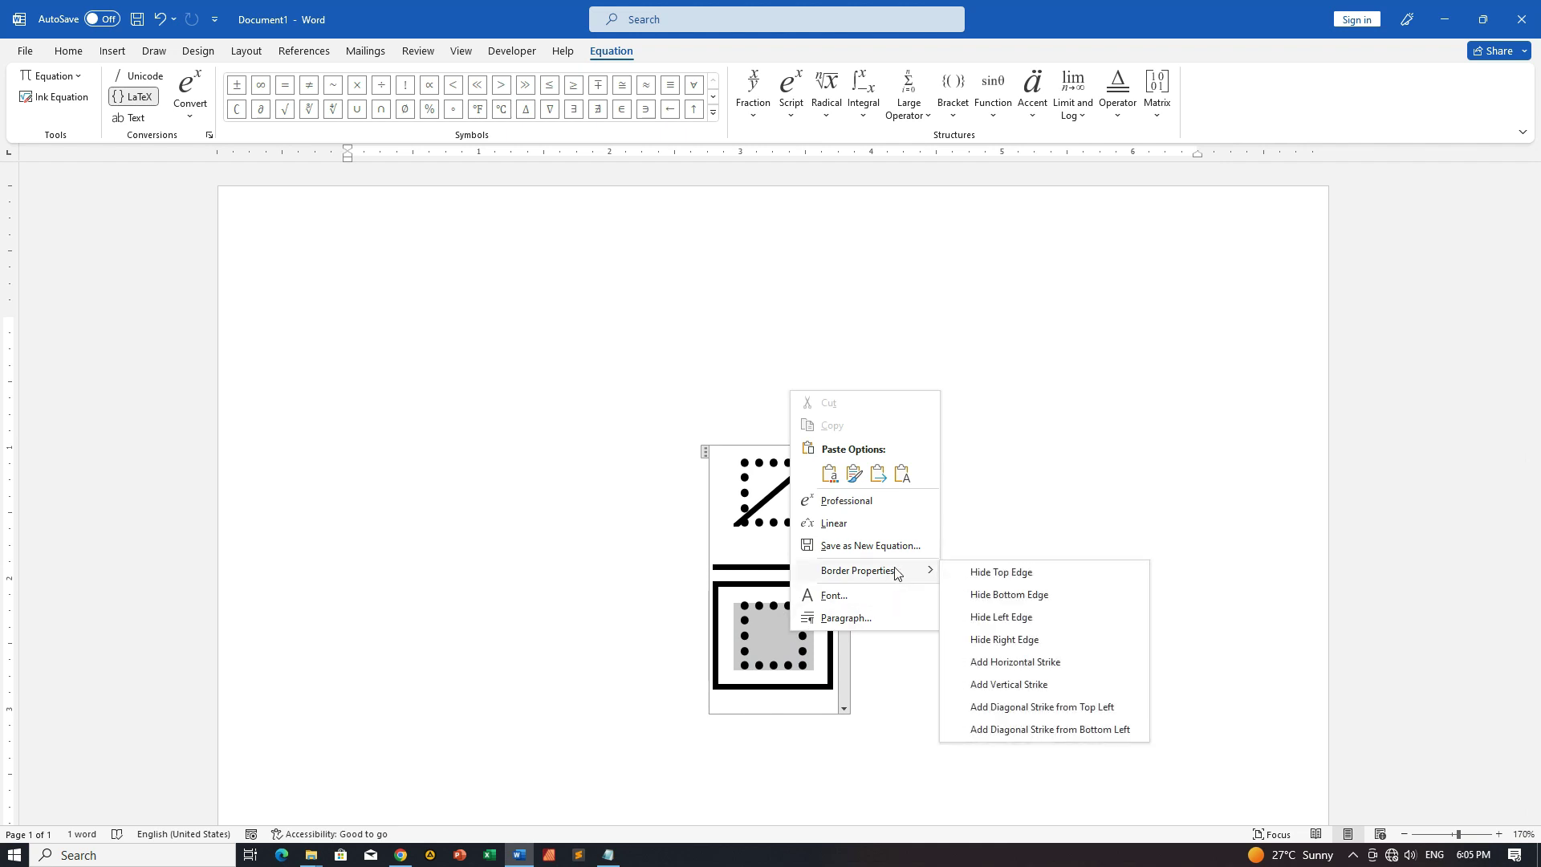
{"action": "left_click", "coordinate": [1046, 730]}
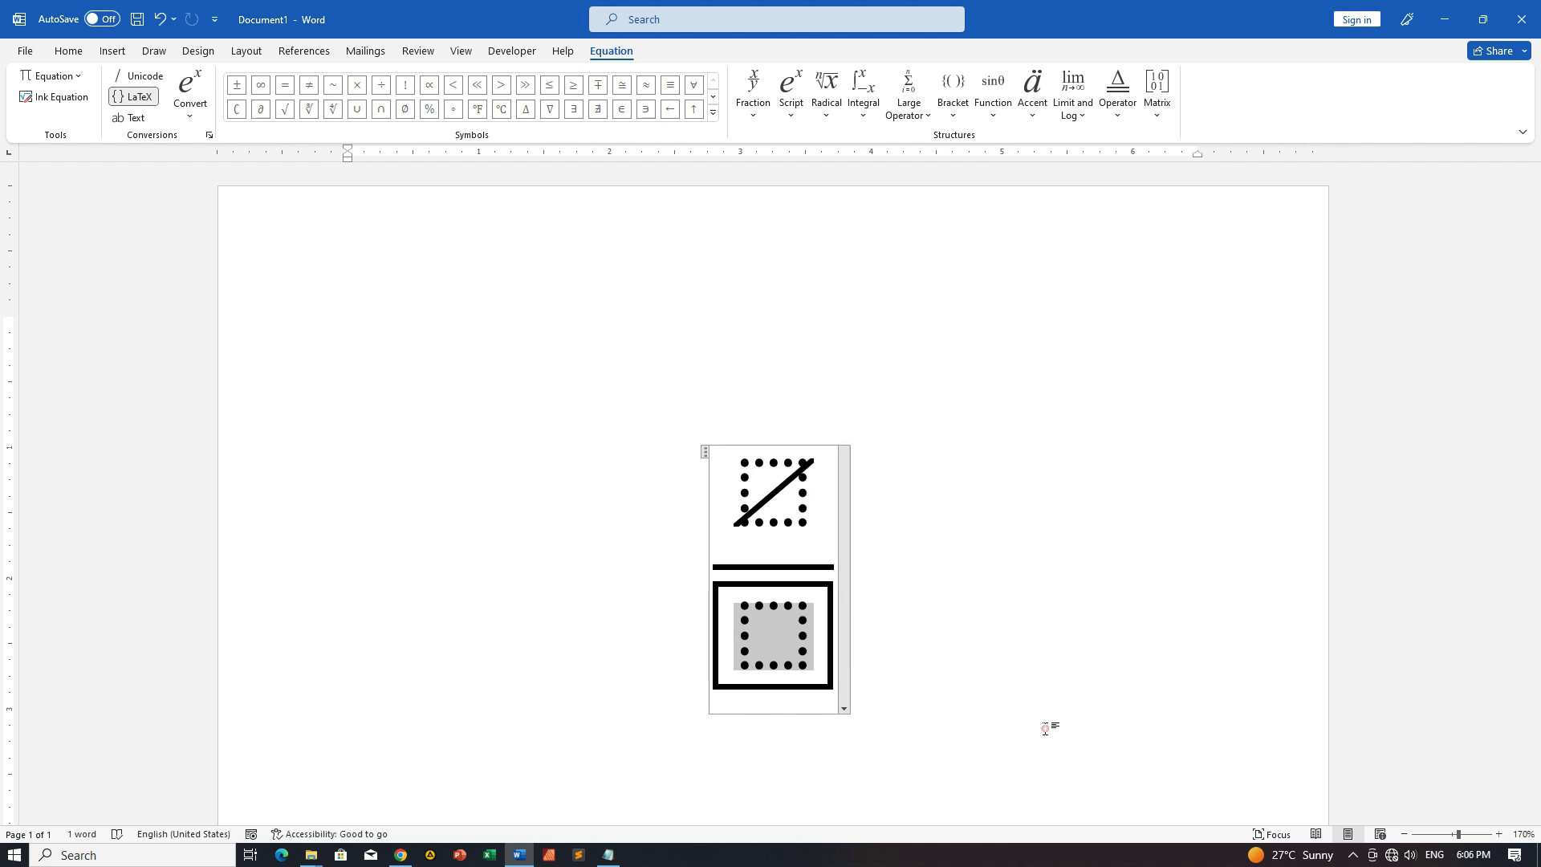
Step: Hide the denominator box's top, bottom, left and right edges
{"action": "right_click", "coordinate": [786, 627]}
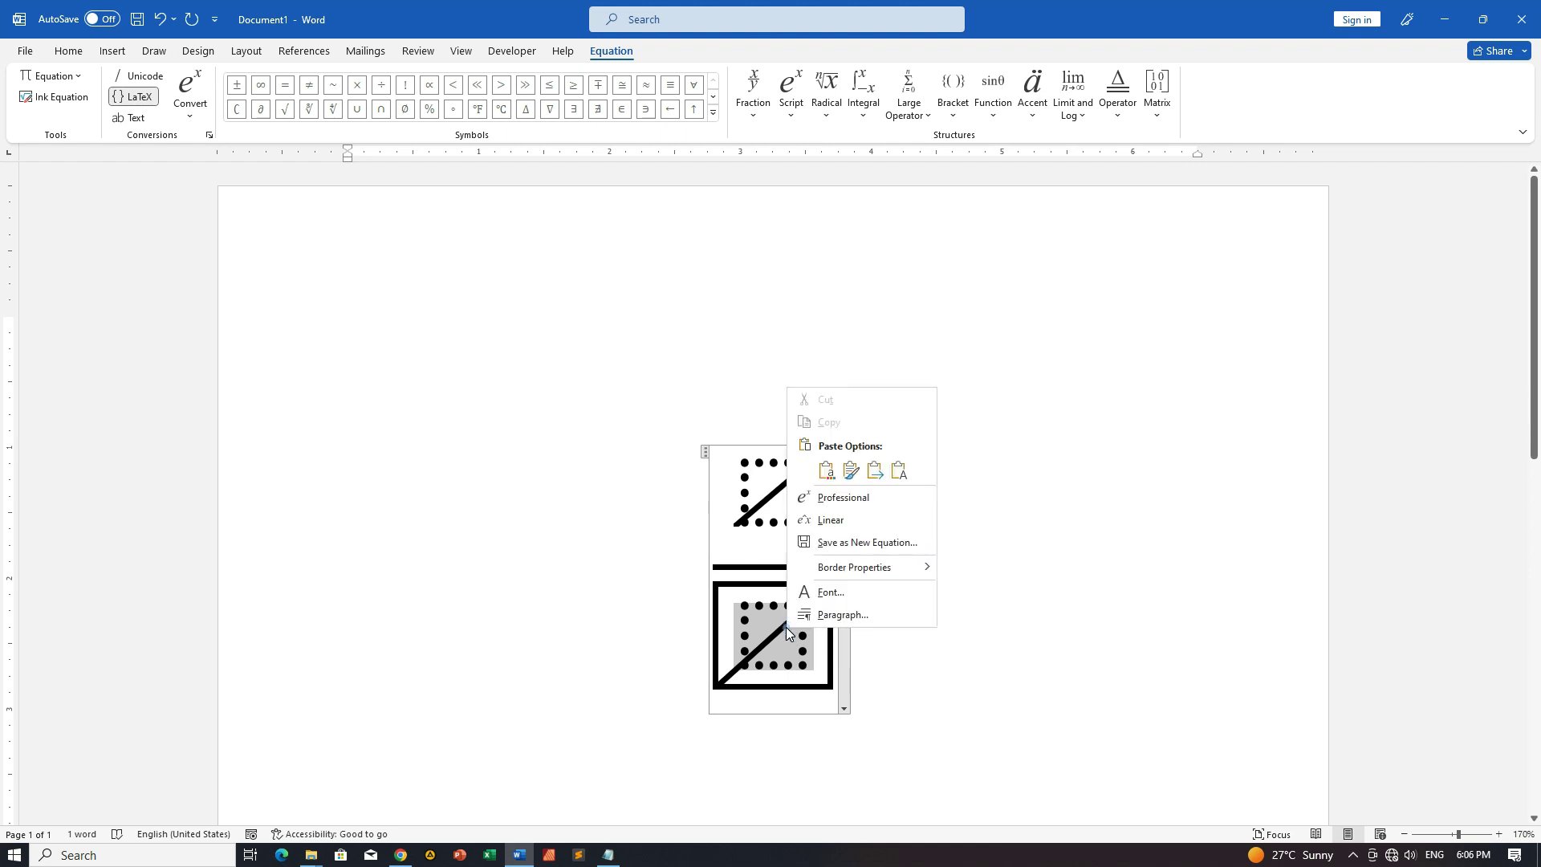
{"action": "mouse_move", "coordinate": [886, 575]}
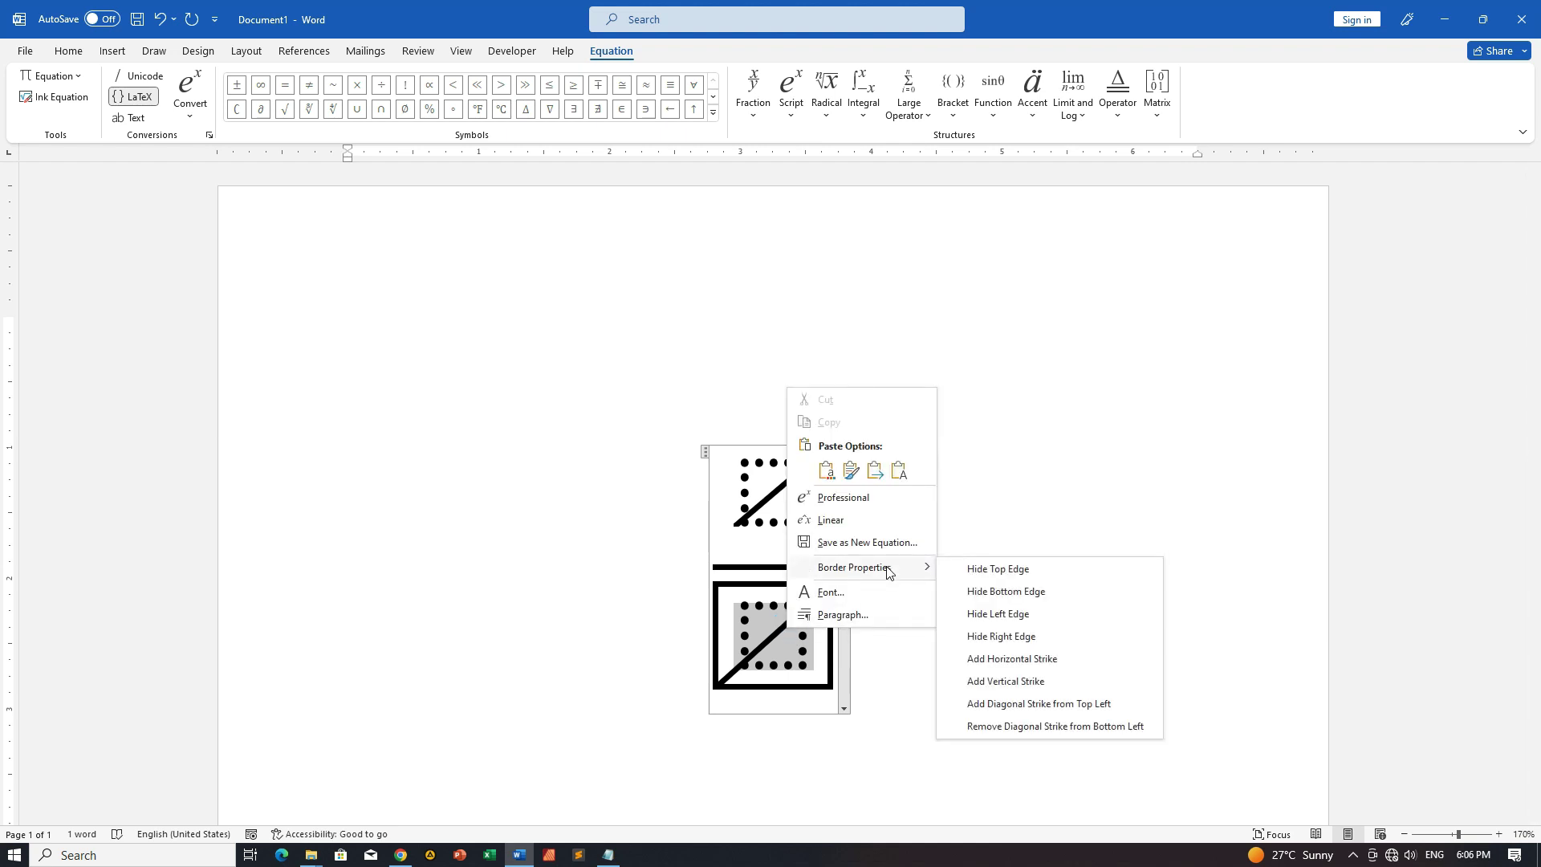
{"action": "left_click", "coordinate": [996, 569]}
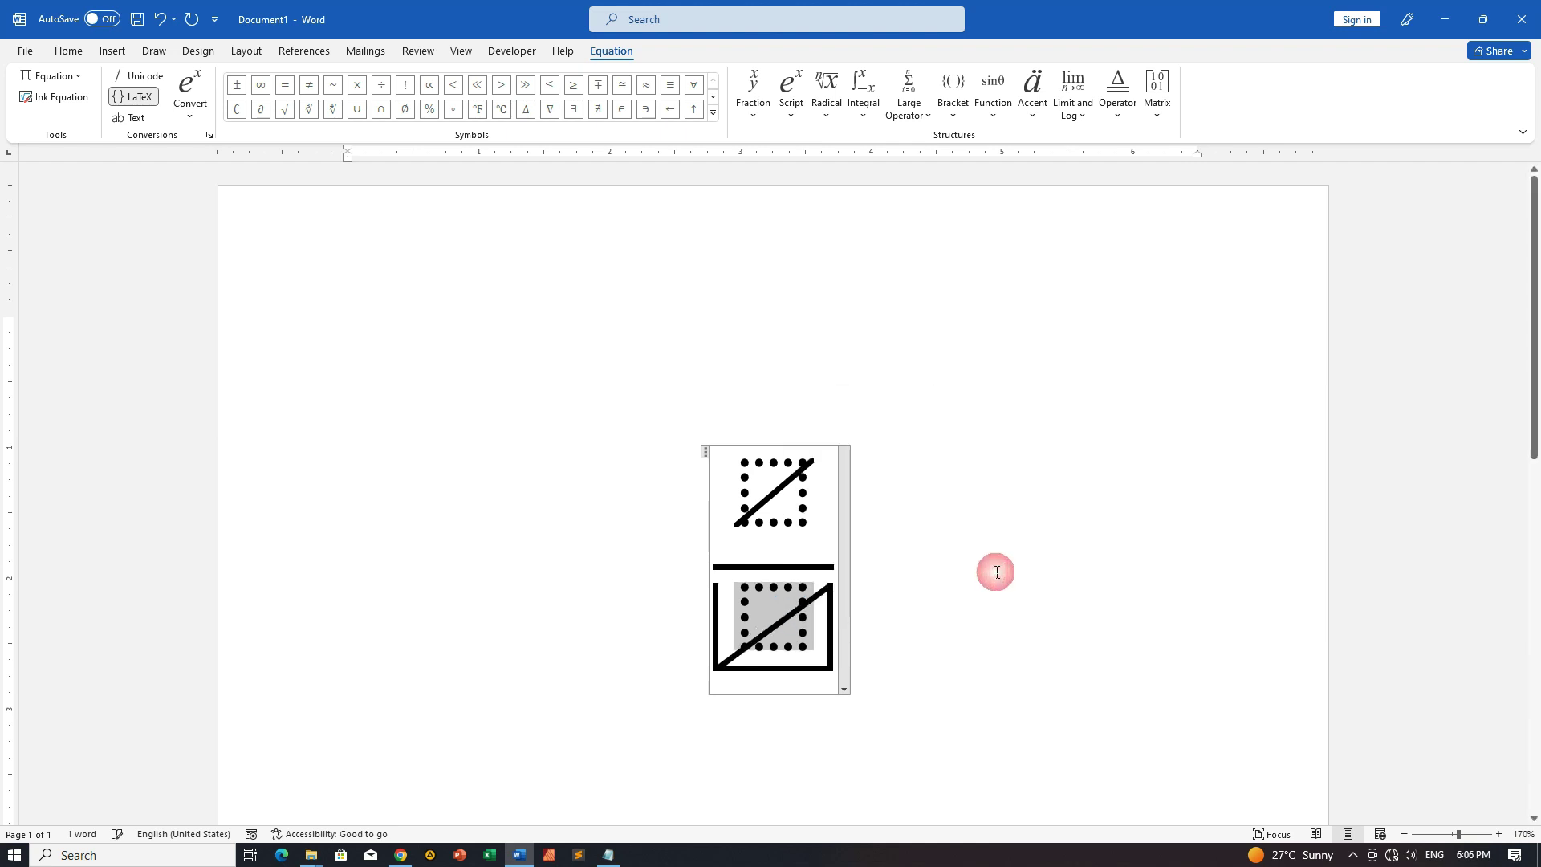
{"action": "right_click", "coordinate": [803, 634]}
{"action": "mouse_move", "coordinate": [885, 578]}
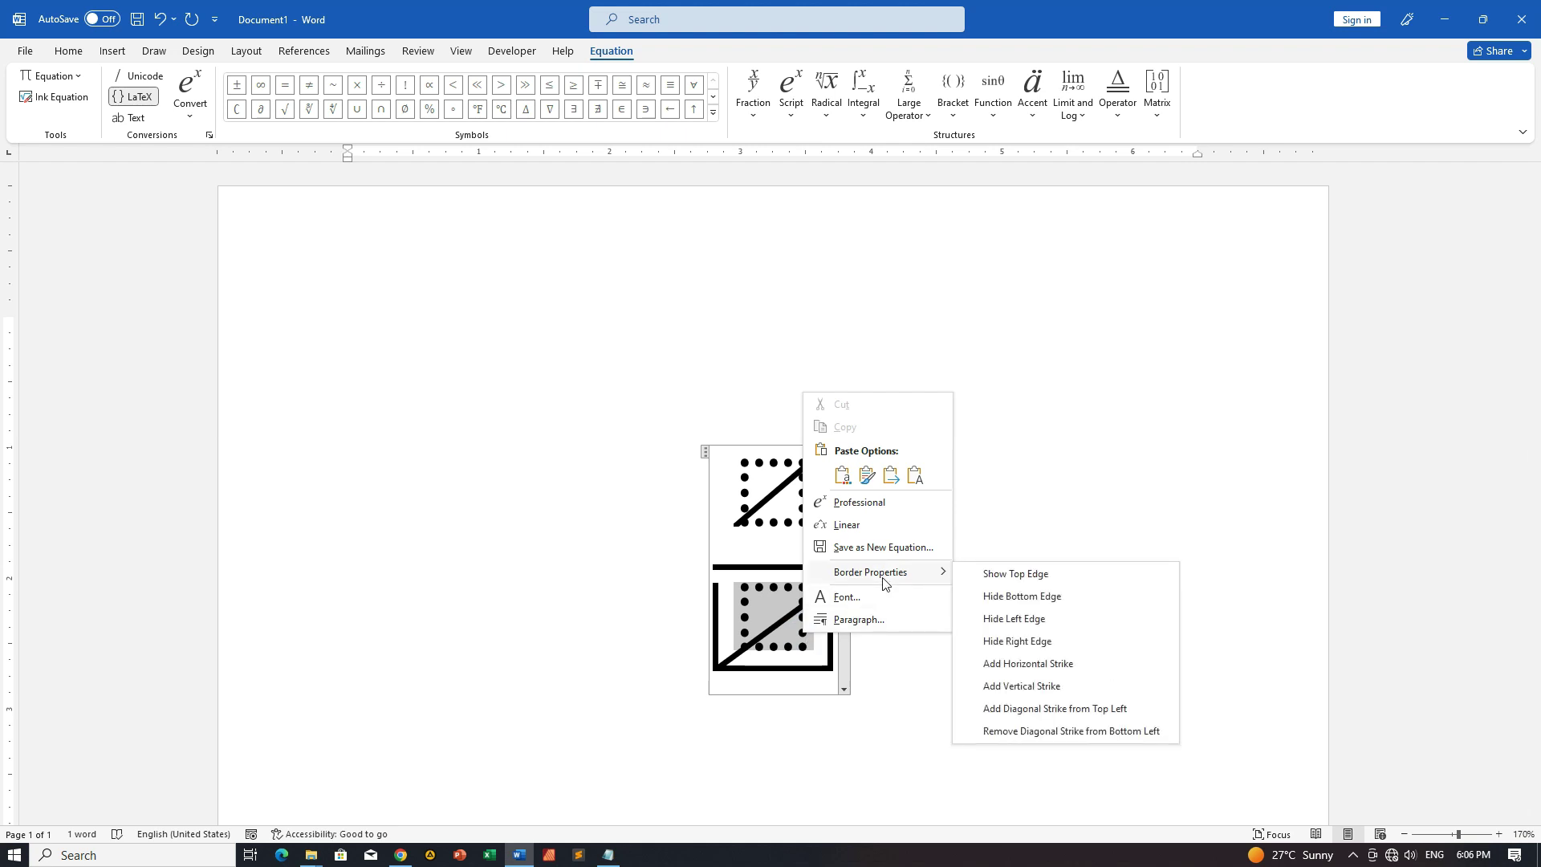
{"action": "left_click", "coordinate": [987, 598]}
{"action": "right_click", "coordinate": [794, 613]}
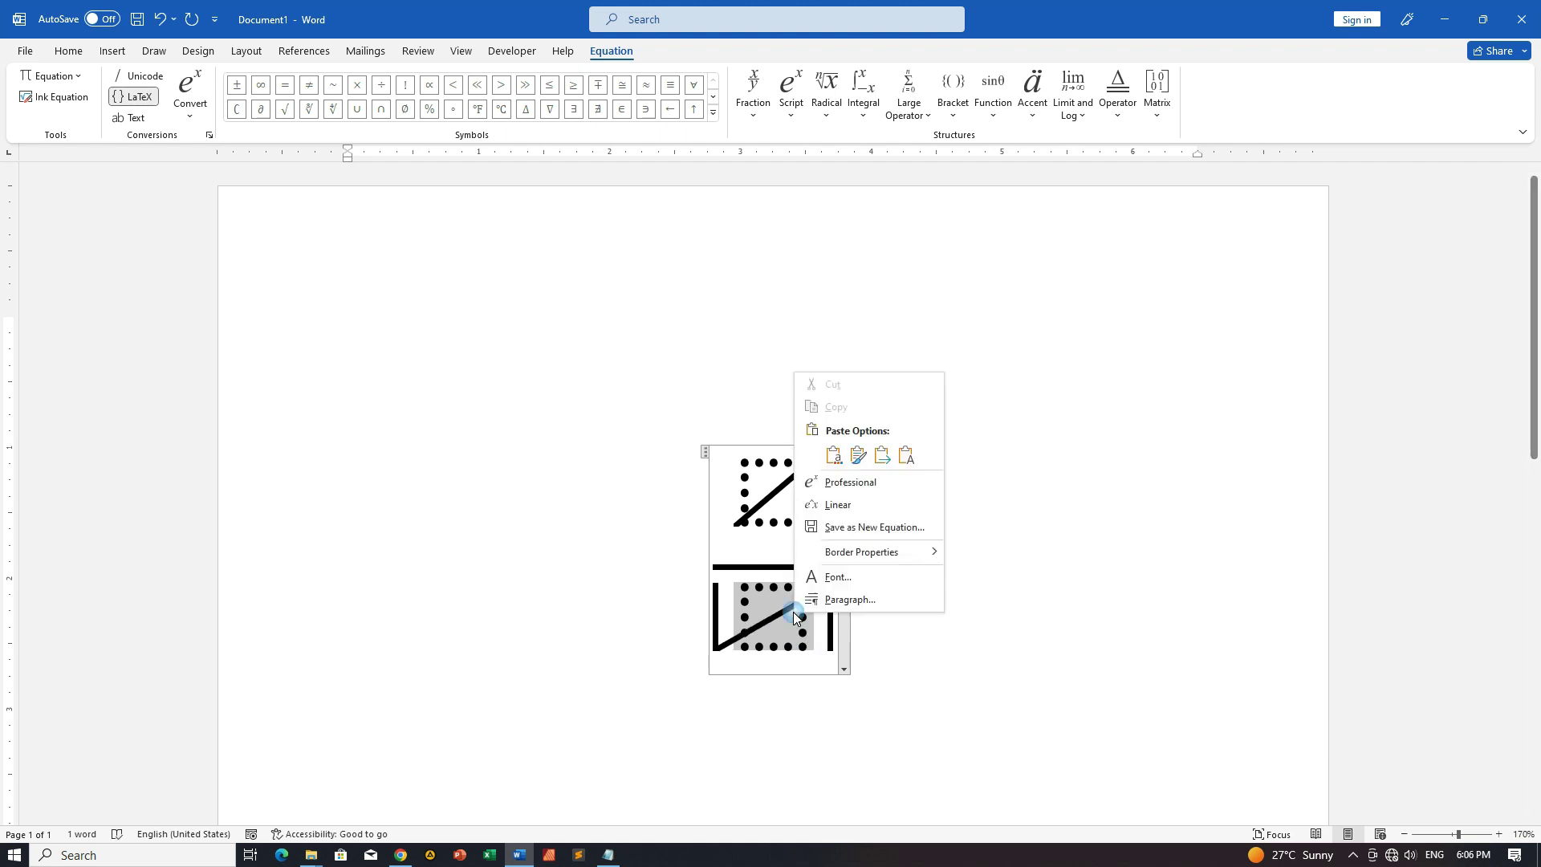
{"action": "mouse_move", "coordinate": [882, 554]}
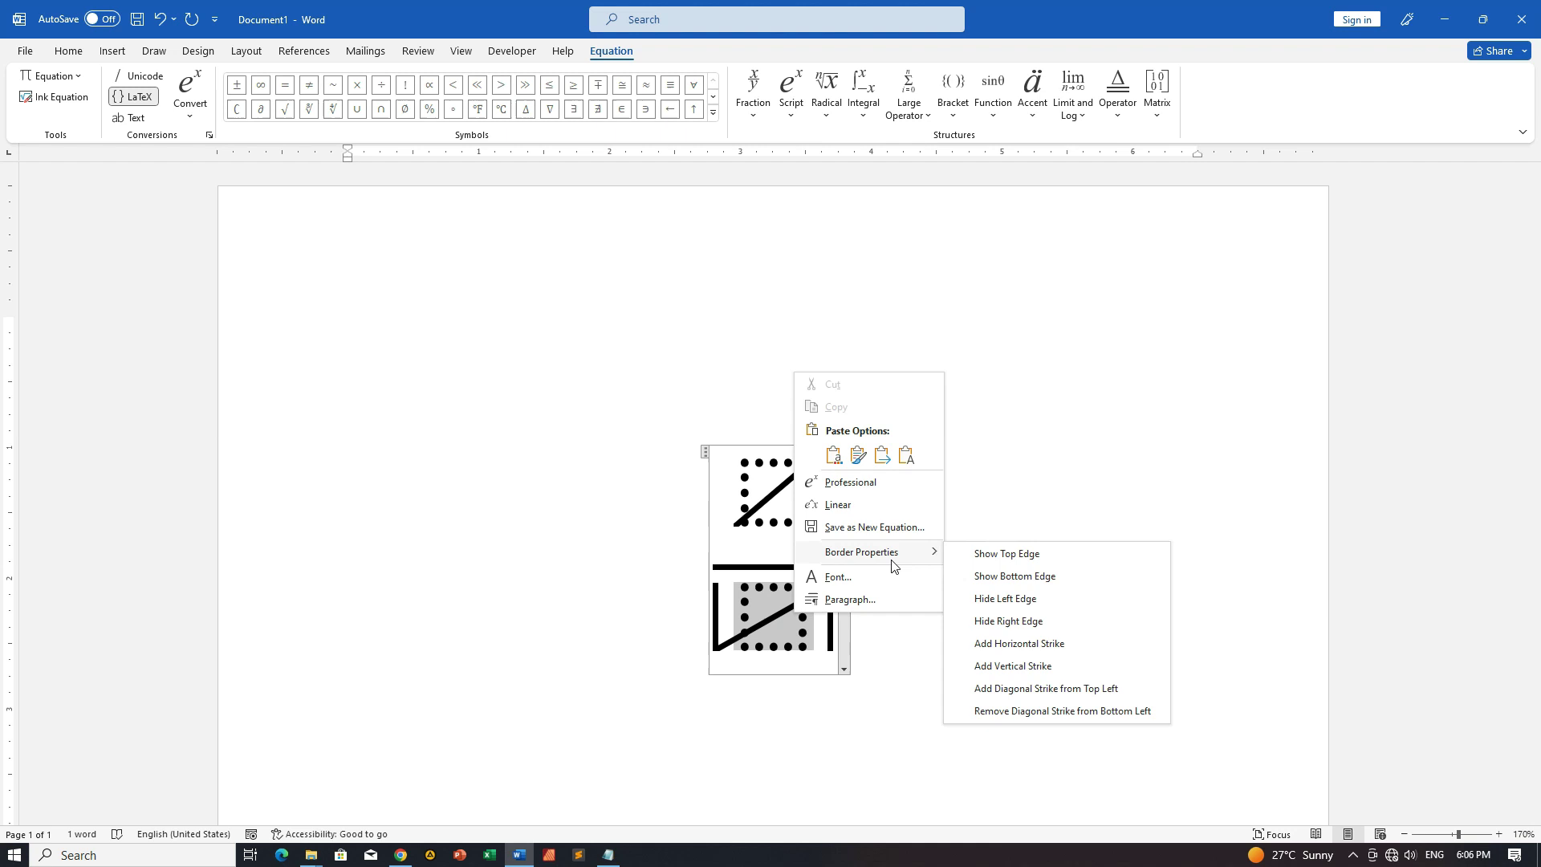
{"action": "left_click", "coordinate": [1018, 598]}
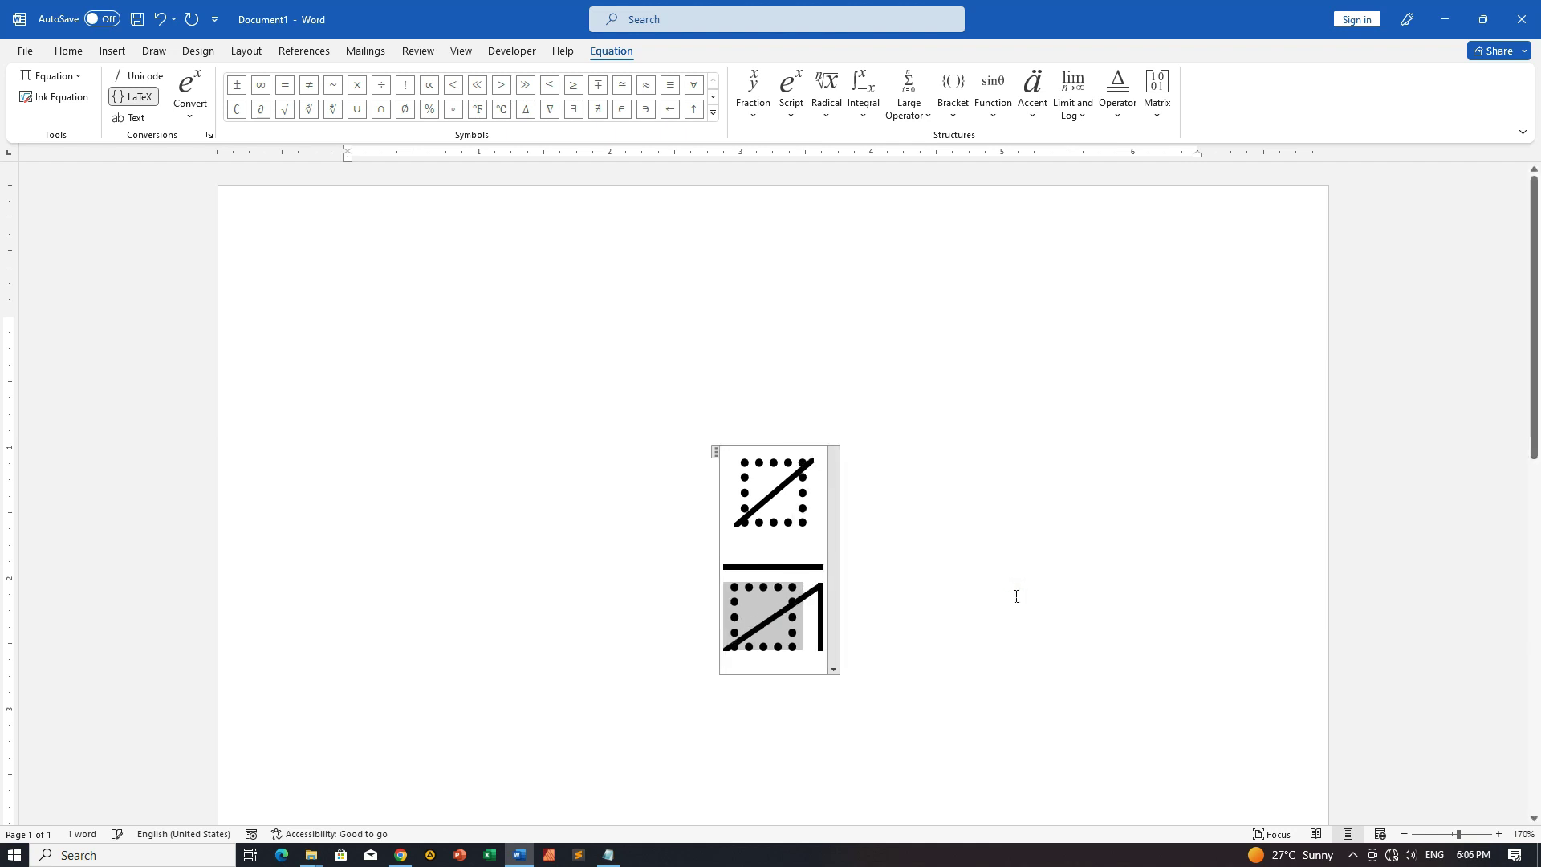
{"action": "right_click", "coordinate": [788, 620]}
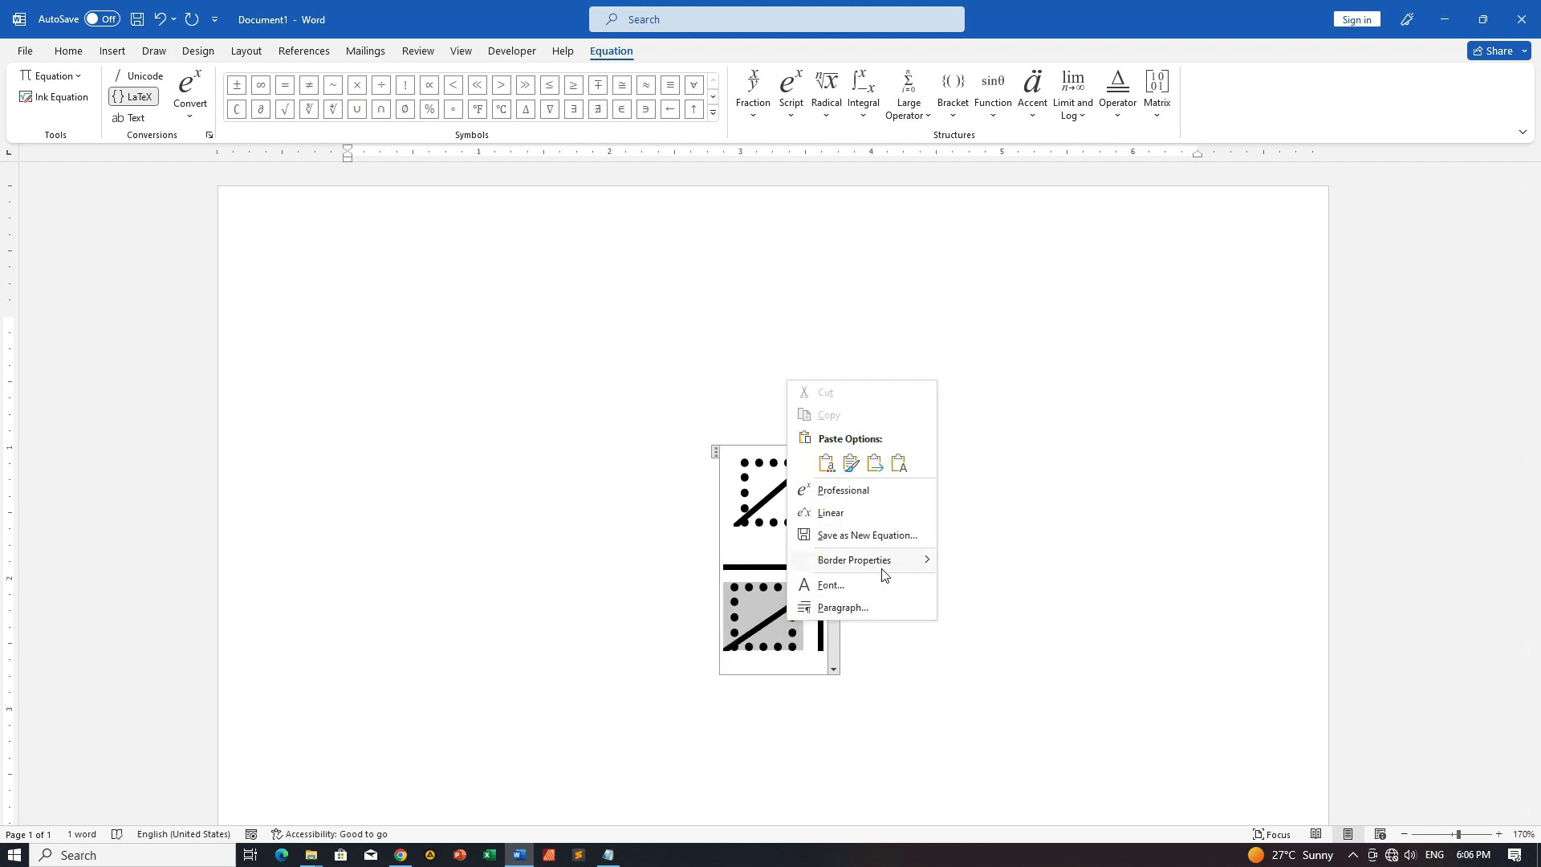
{"action": "mouse_move", "coordinate": [882, 562]}
{"action": "left_click", "coordinate": [1001, 630]}
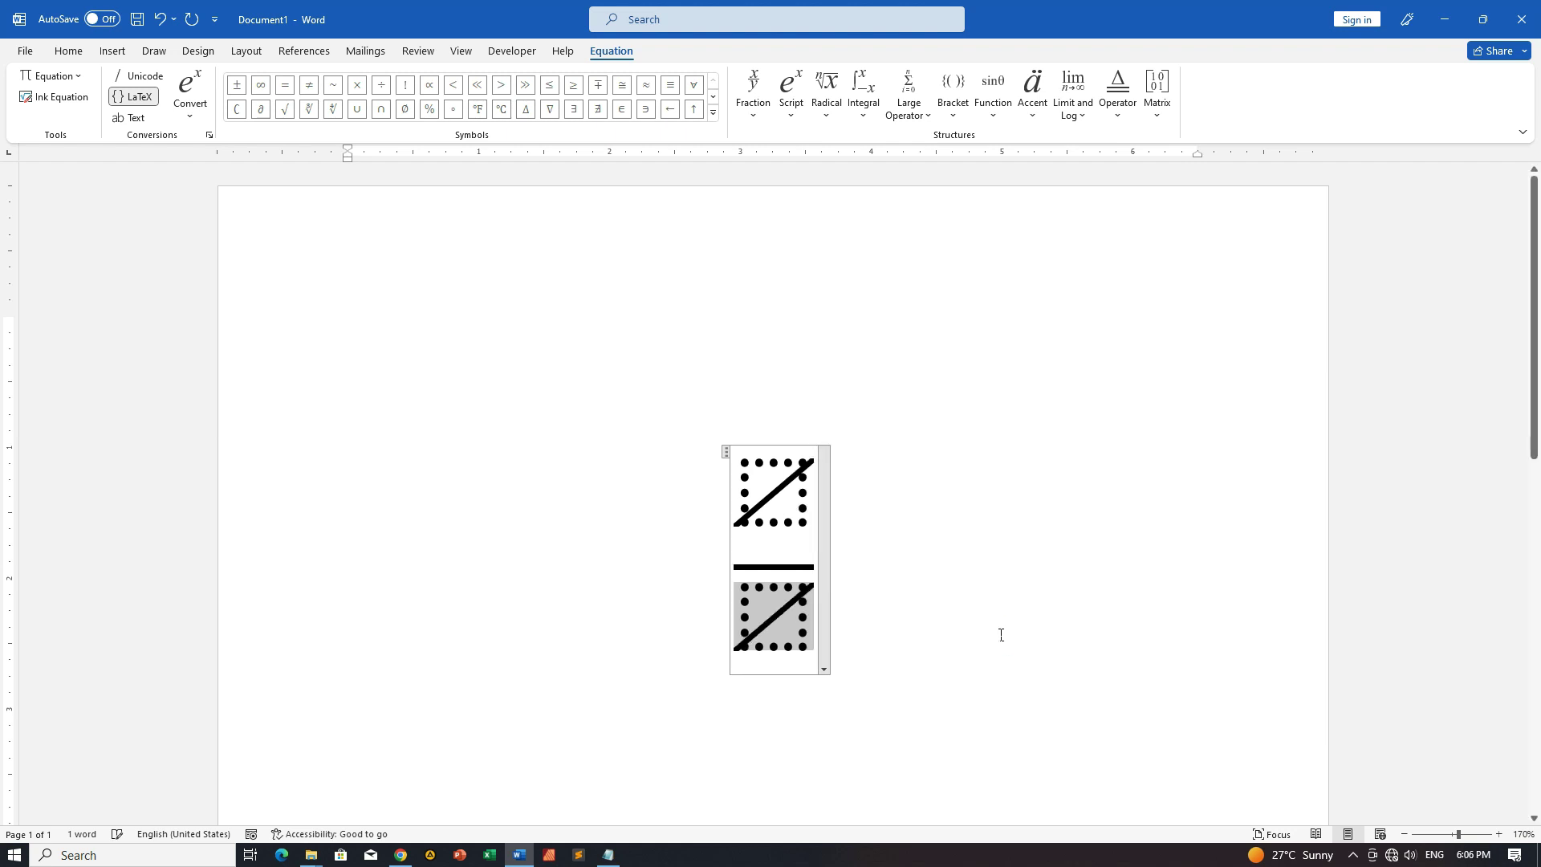
{"action": "left_click", "coordinate": [778, 485]}
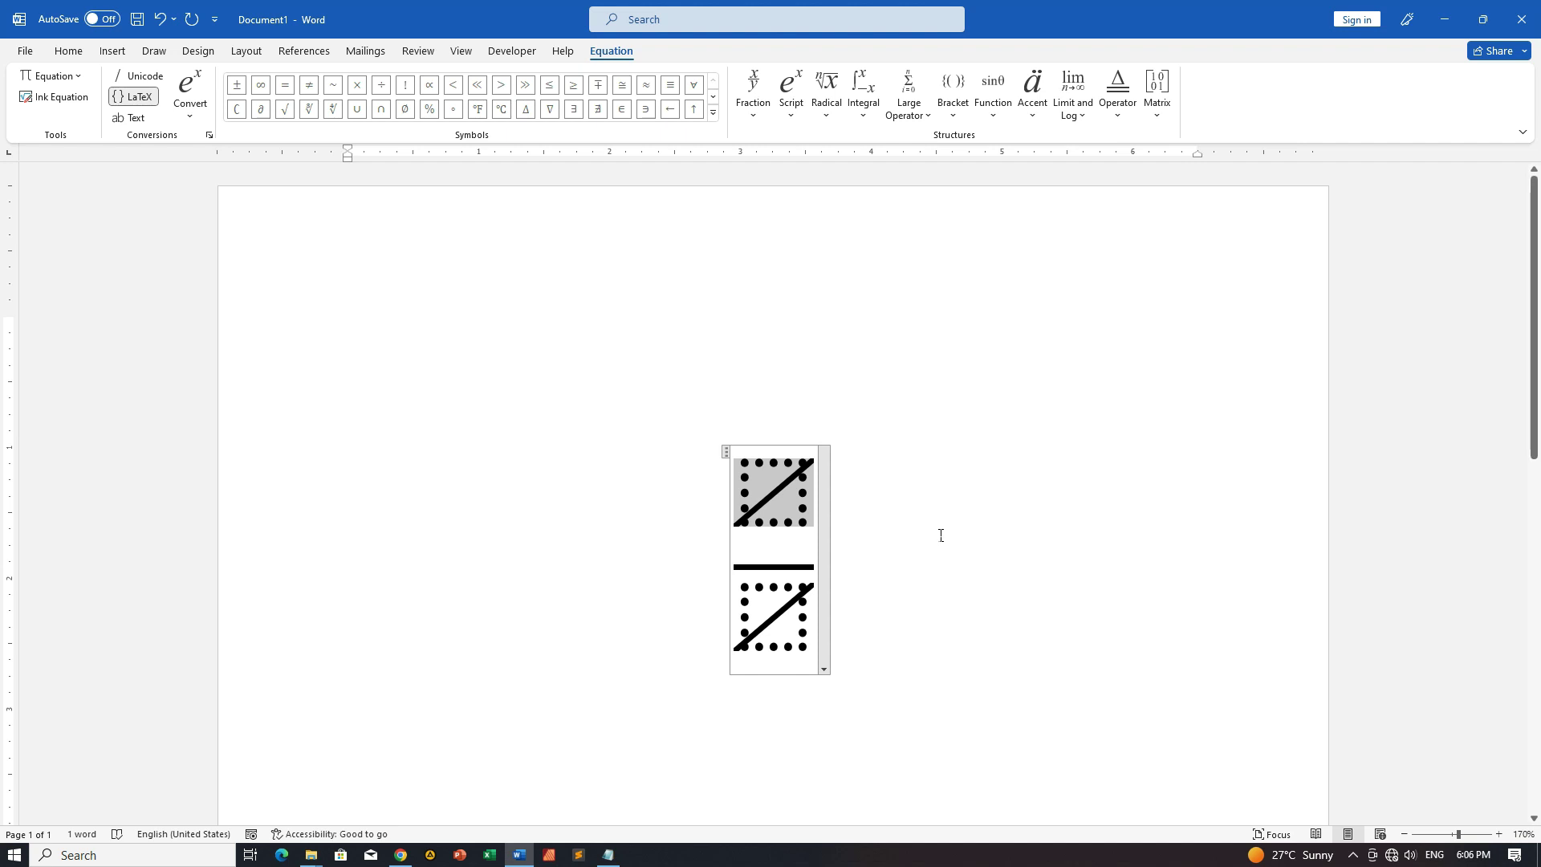
Step: Enter 333 as the numerator and 111 as the denominator, then leave the equation
{"action": "type", "text": "33"}
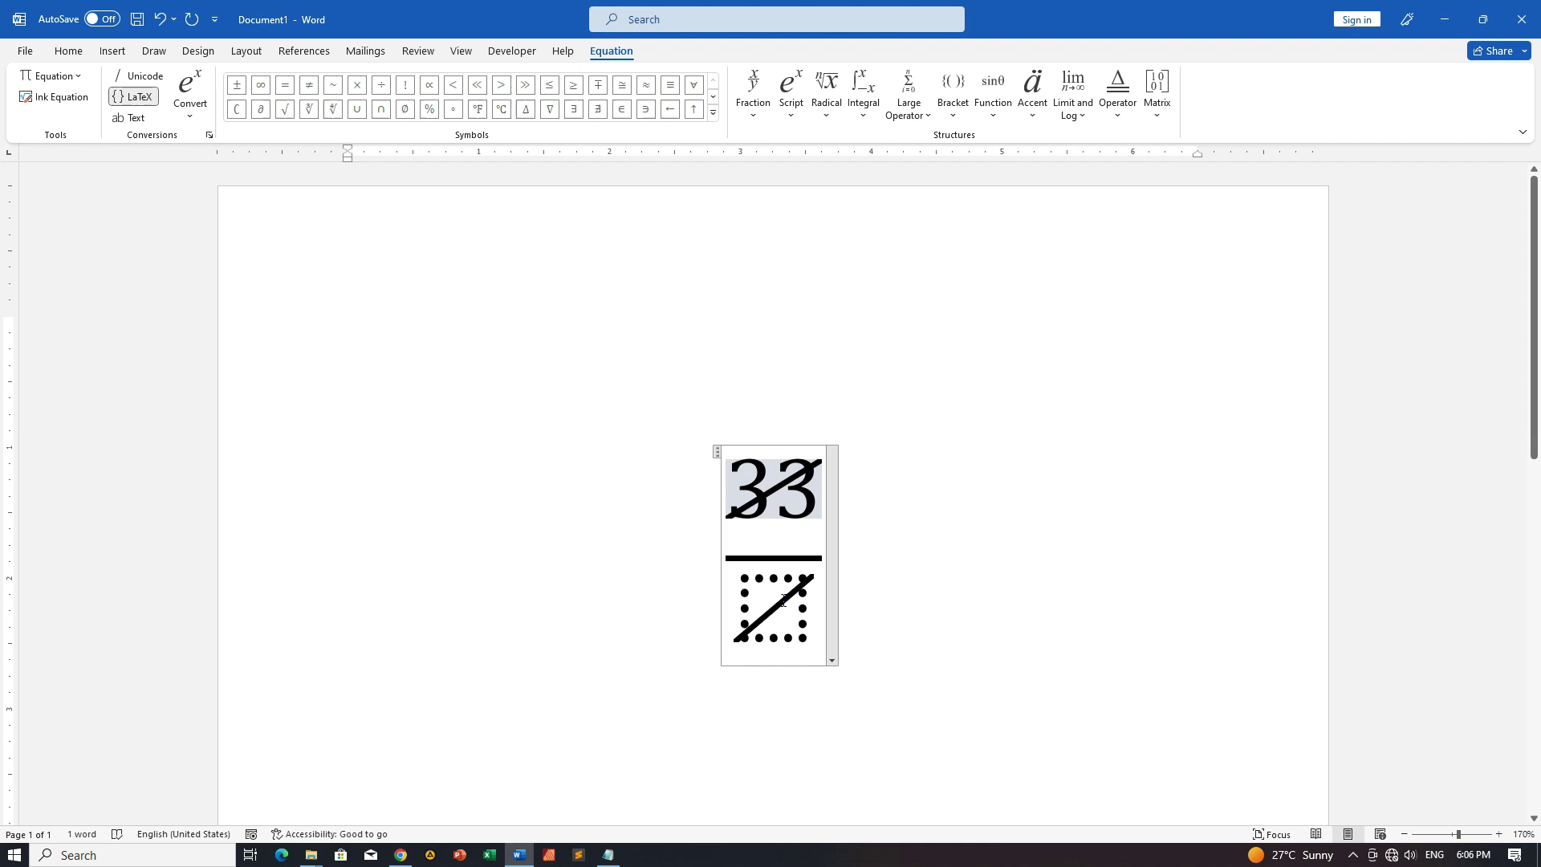
{"action": "type", "text": "3"}
{"action": "key", "text": "Down"}
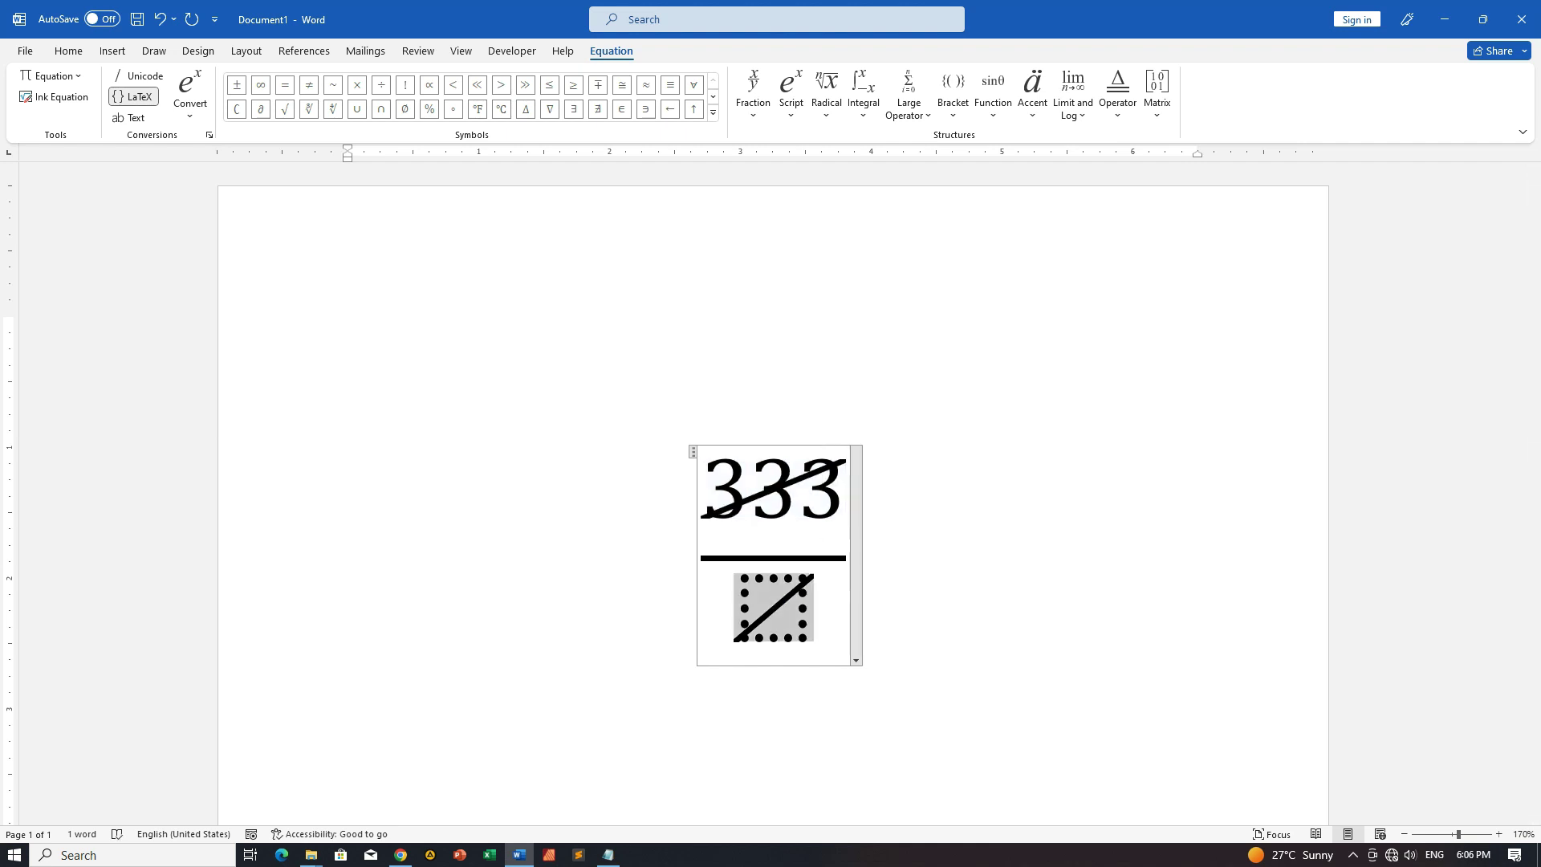
{"action": "type", "text": "111"}
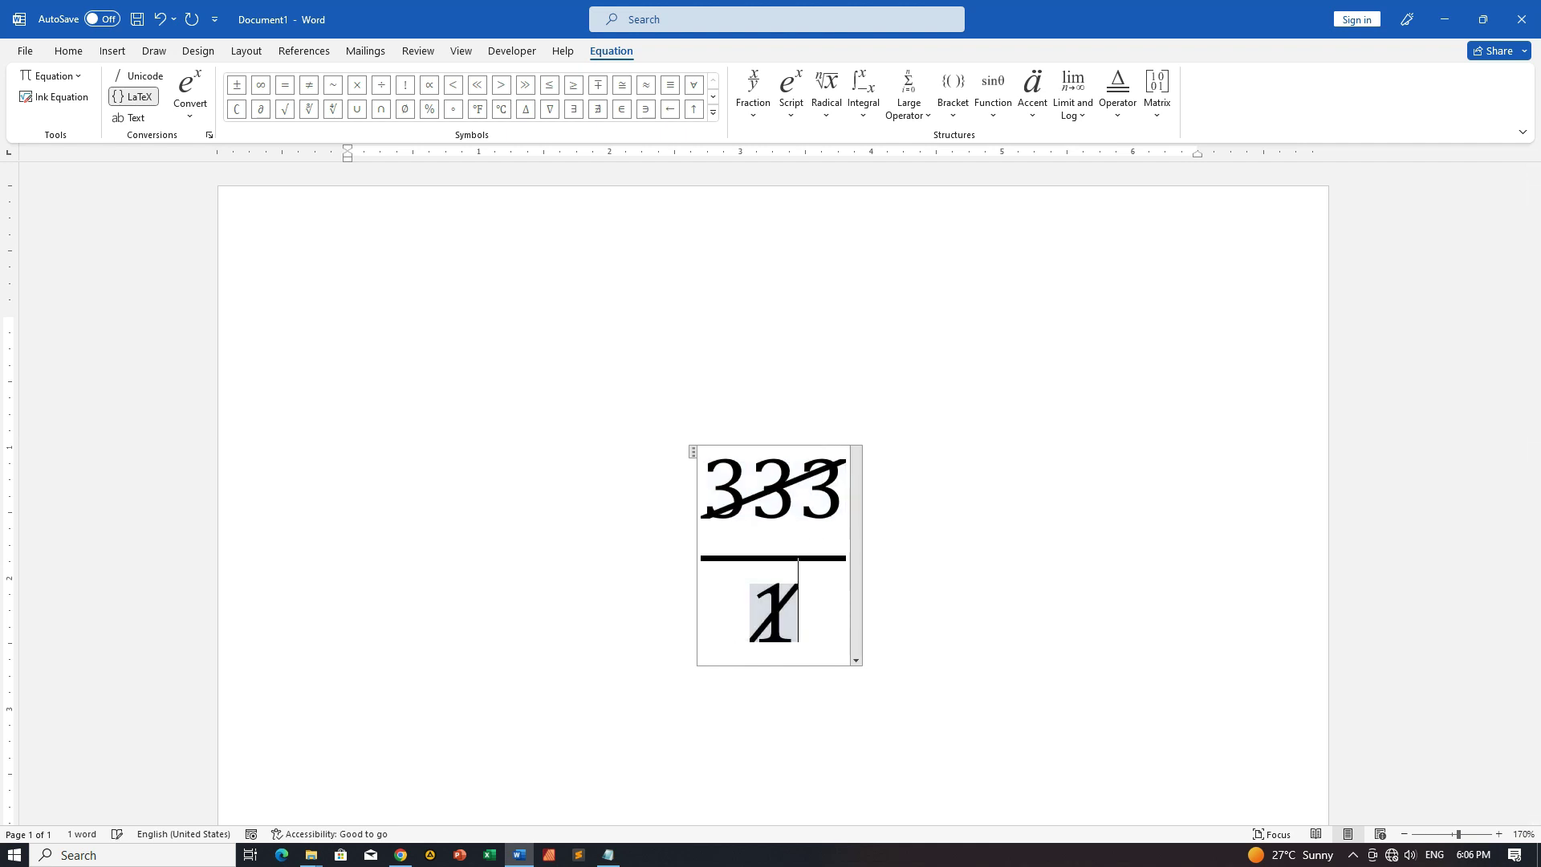
{"action": "left_click", "coordinate": [1029, 551]}
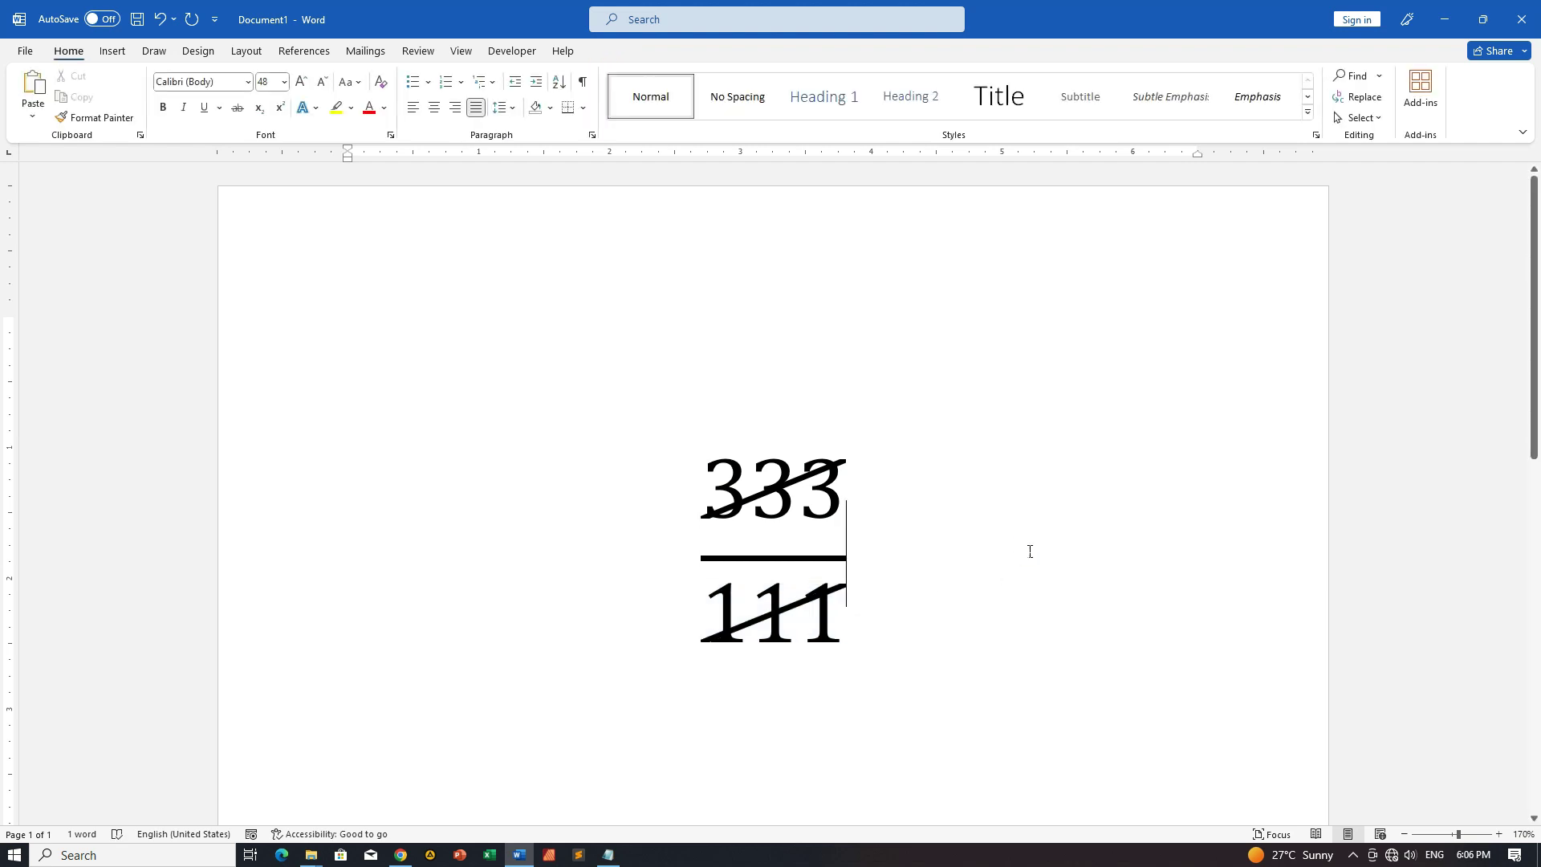
Step: Replace the numerator 333 with 456 and select the denominator's 111
{"action": "scroll", "coordinate": [1029, 551], "scroll_direction": "down", "scroll_amount": 3}
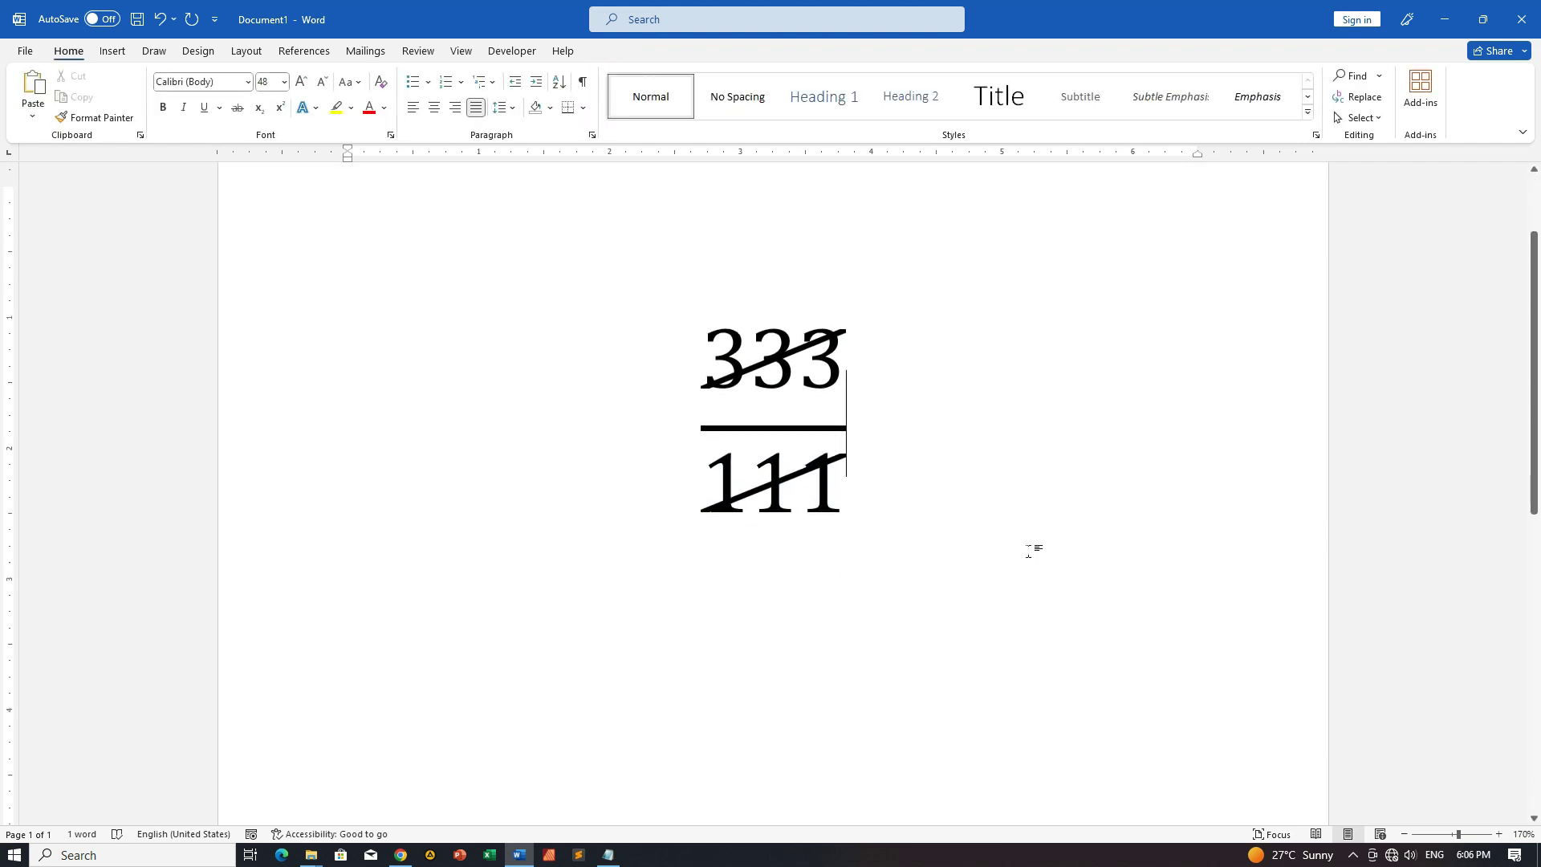
{"action": "scroll", "coordinate": [1030, 551], "scroll_direction": "up", "scroll_amount": 2}
{"action": "left_click", "coordinate": [778, 436]}
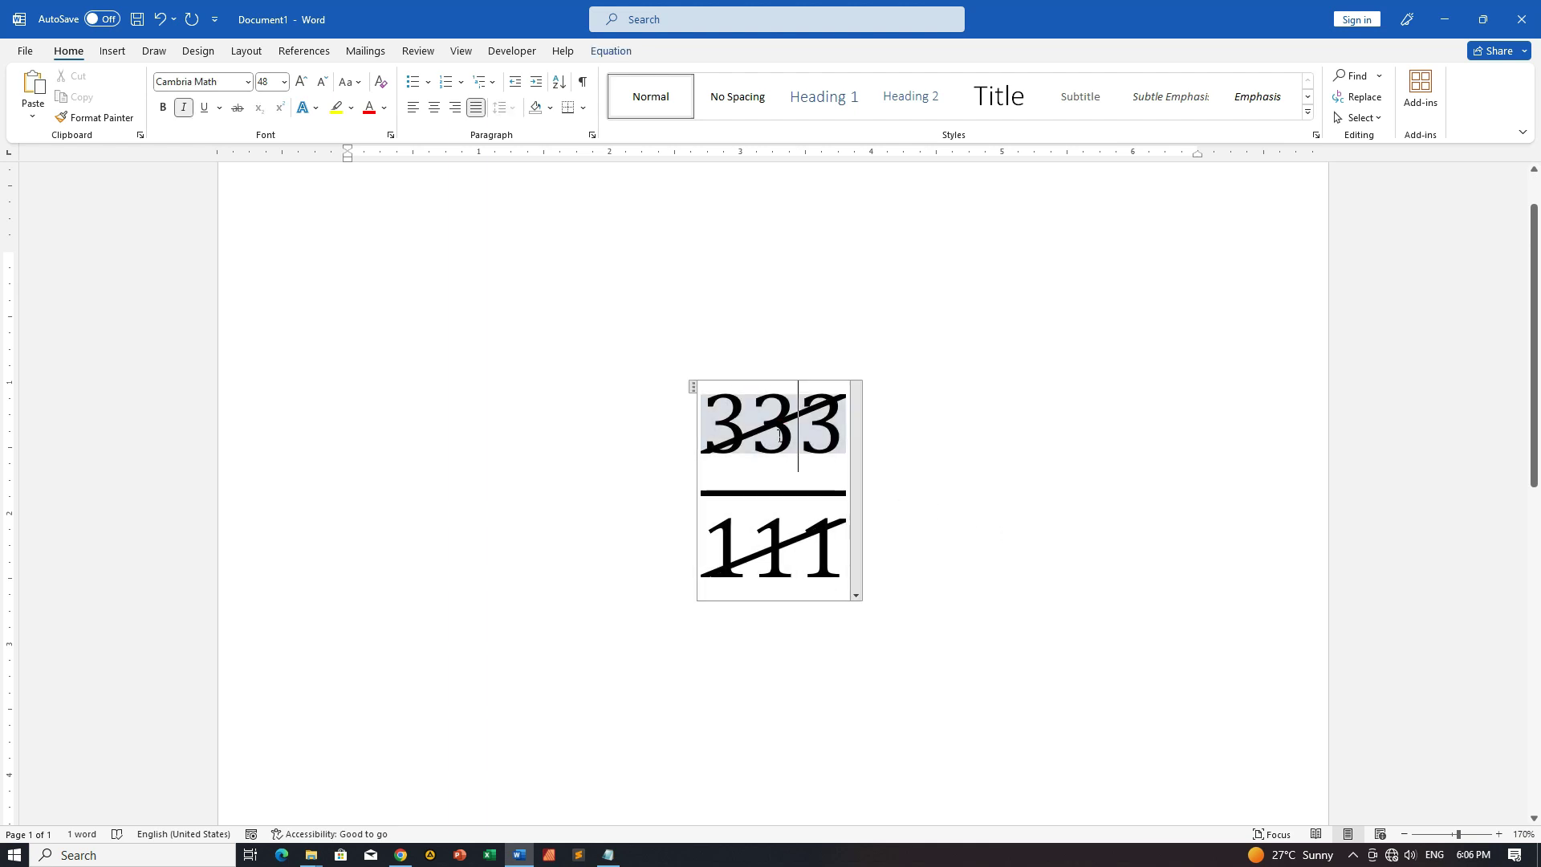
{"action": "left_click_drag", "start_coordinate": [728, 428], "coordinate": [827, 427]}
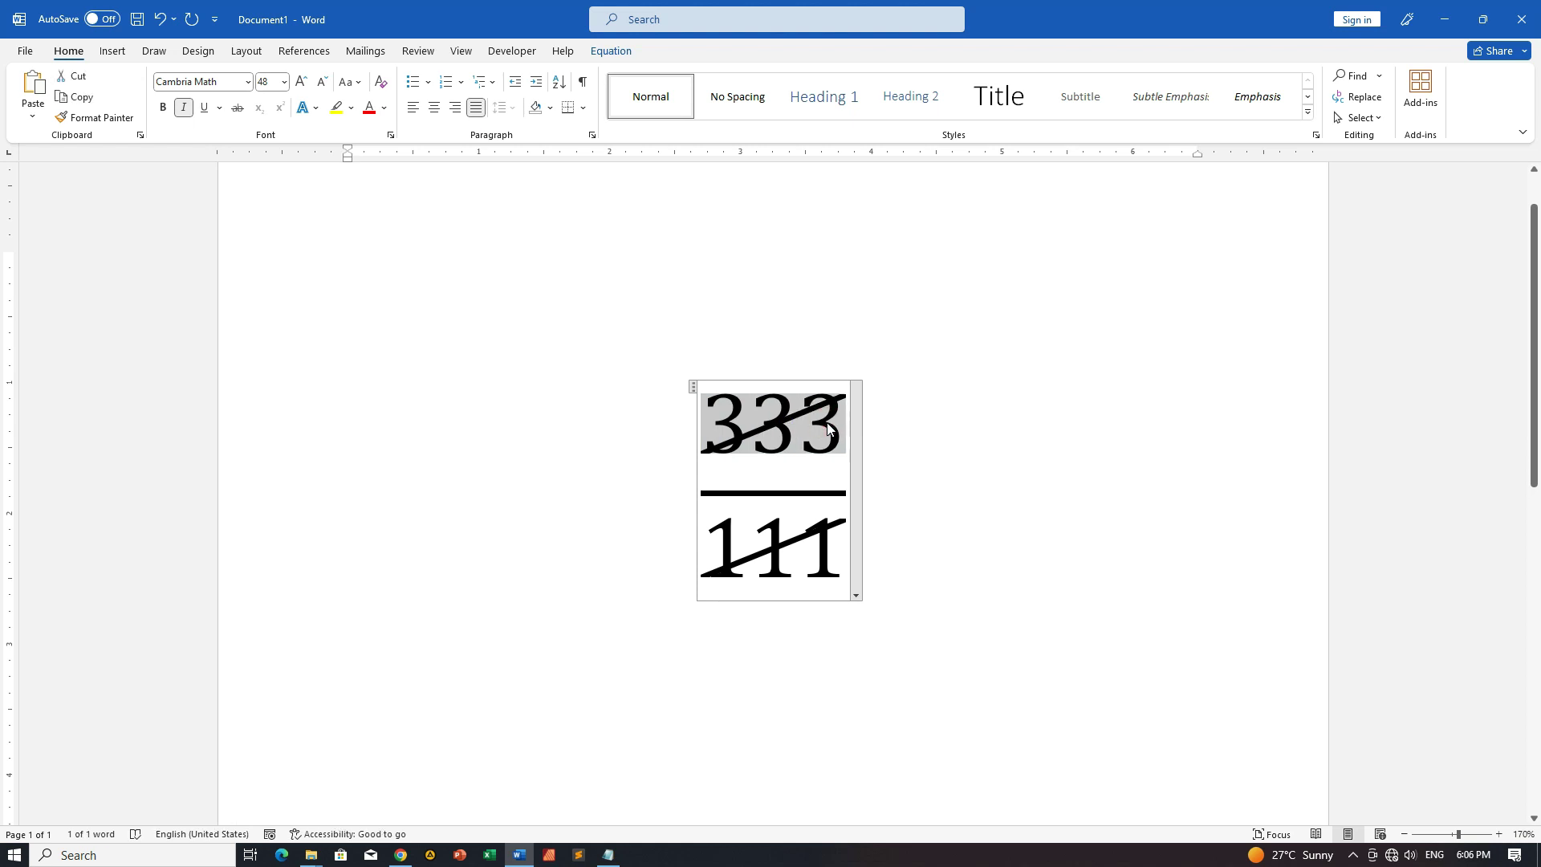
{"action": "type", "text": "456"}
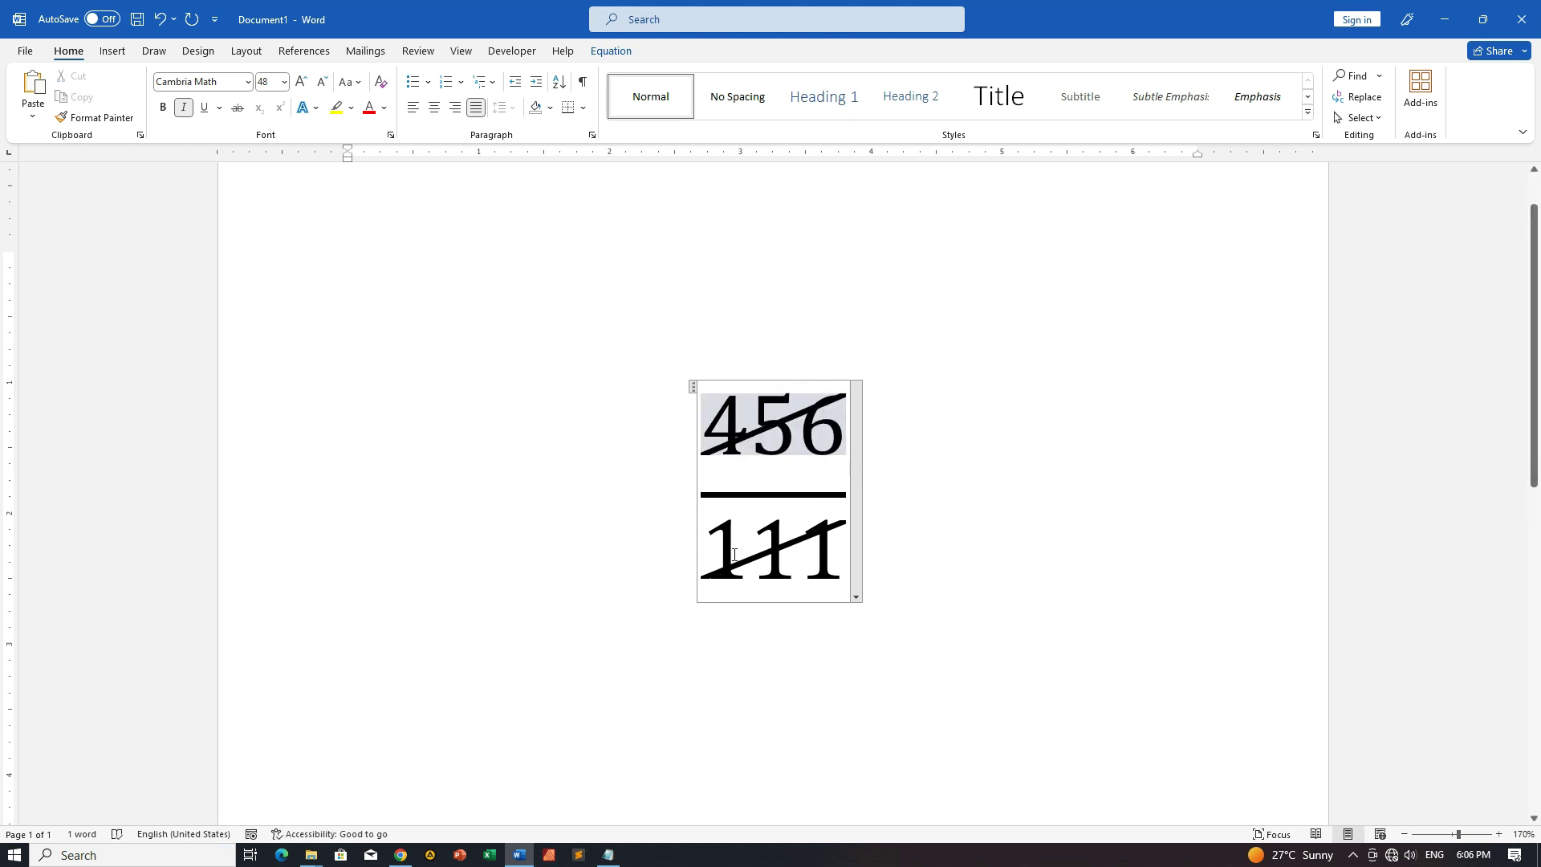
{"action": "left_click_drag", "start_coordinate": [725, 548], "coordinate": [823, 546]}
Step: Change the denominator to 222 so the fraction reads 456 over 222, then exit the equation
{"action": "type", "text": "2"}
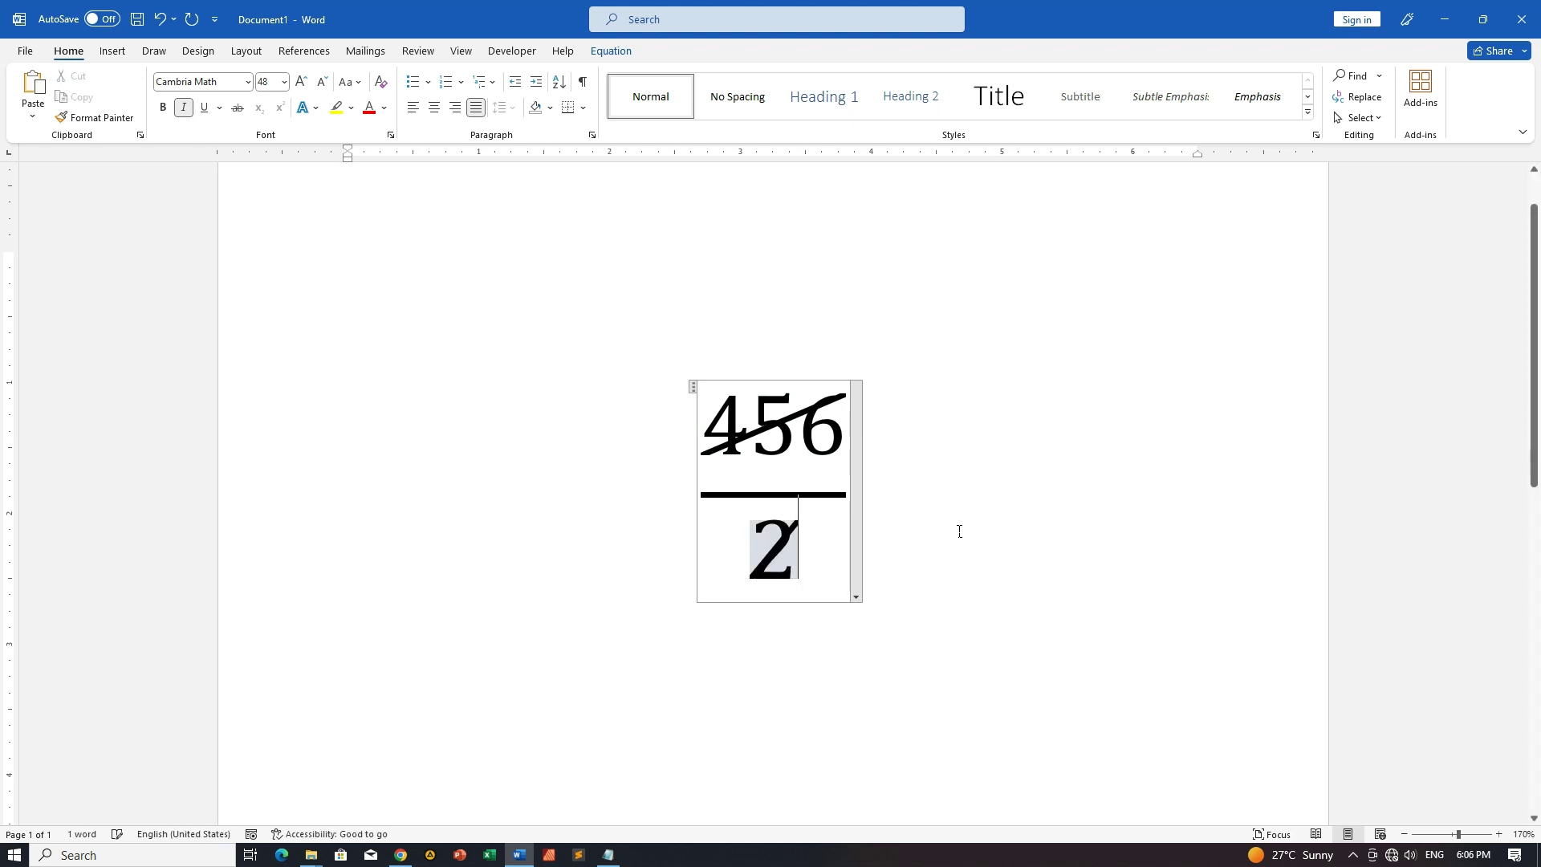
{"action": "left_click", "coordinate": [959, 527]}
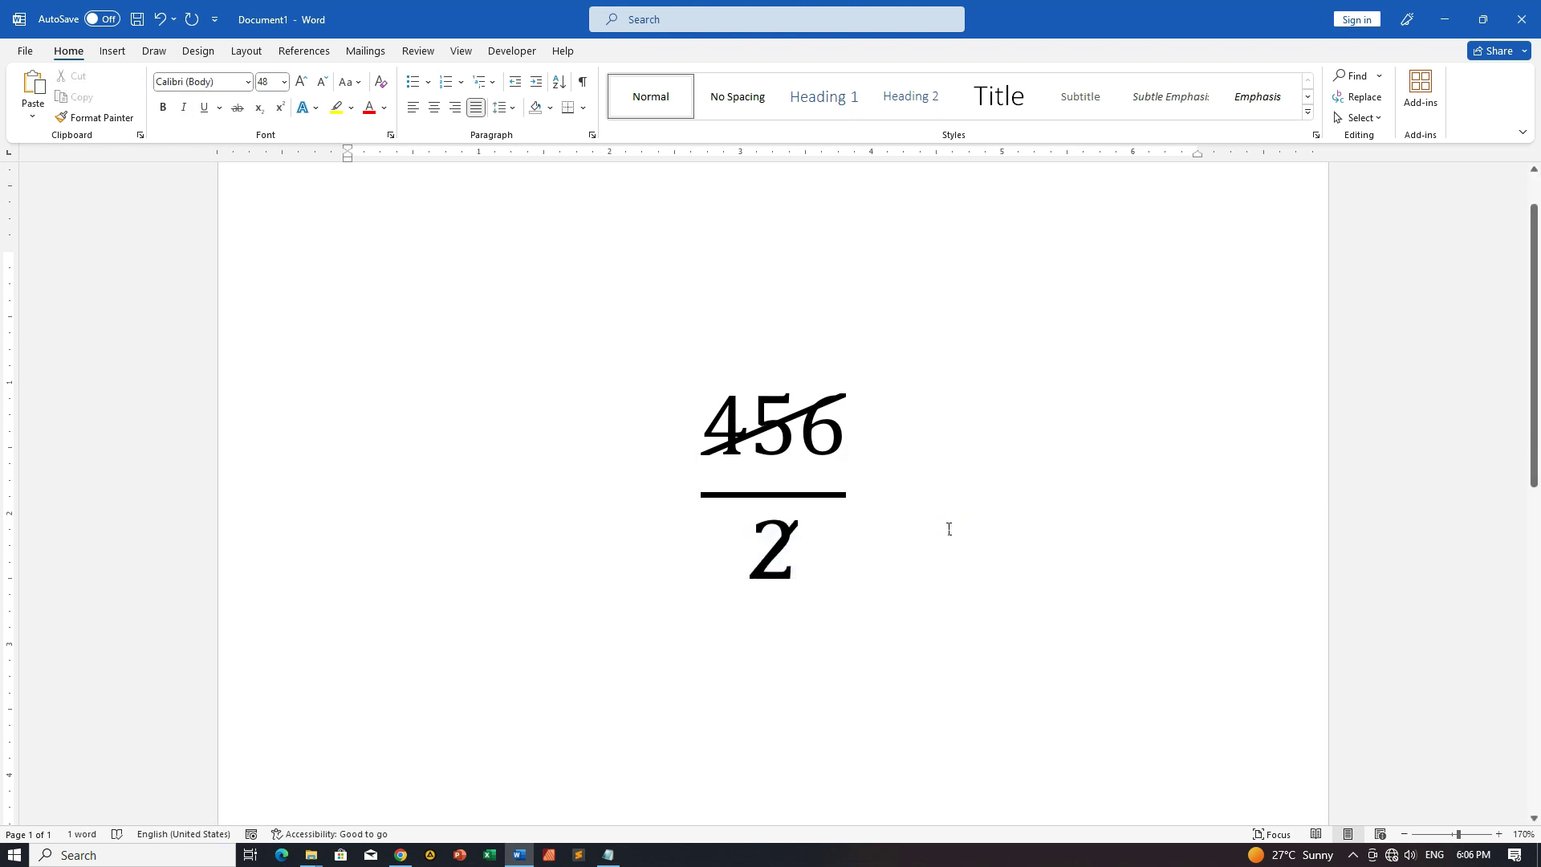
{"action": "scroll", "coordinate": [948, 529], "scroll_direction": "down", "scroll_amount": 11}
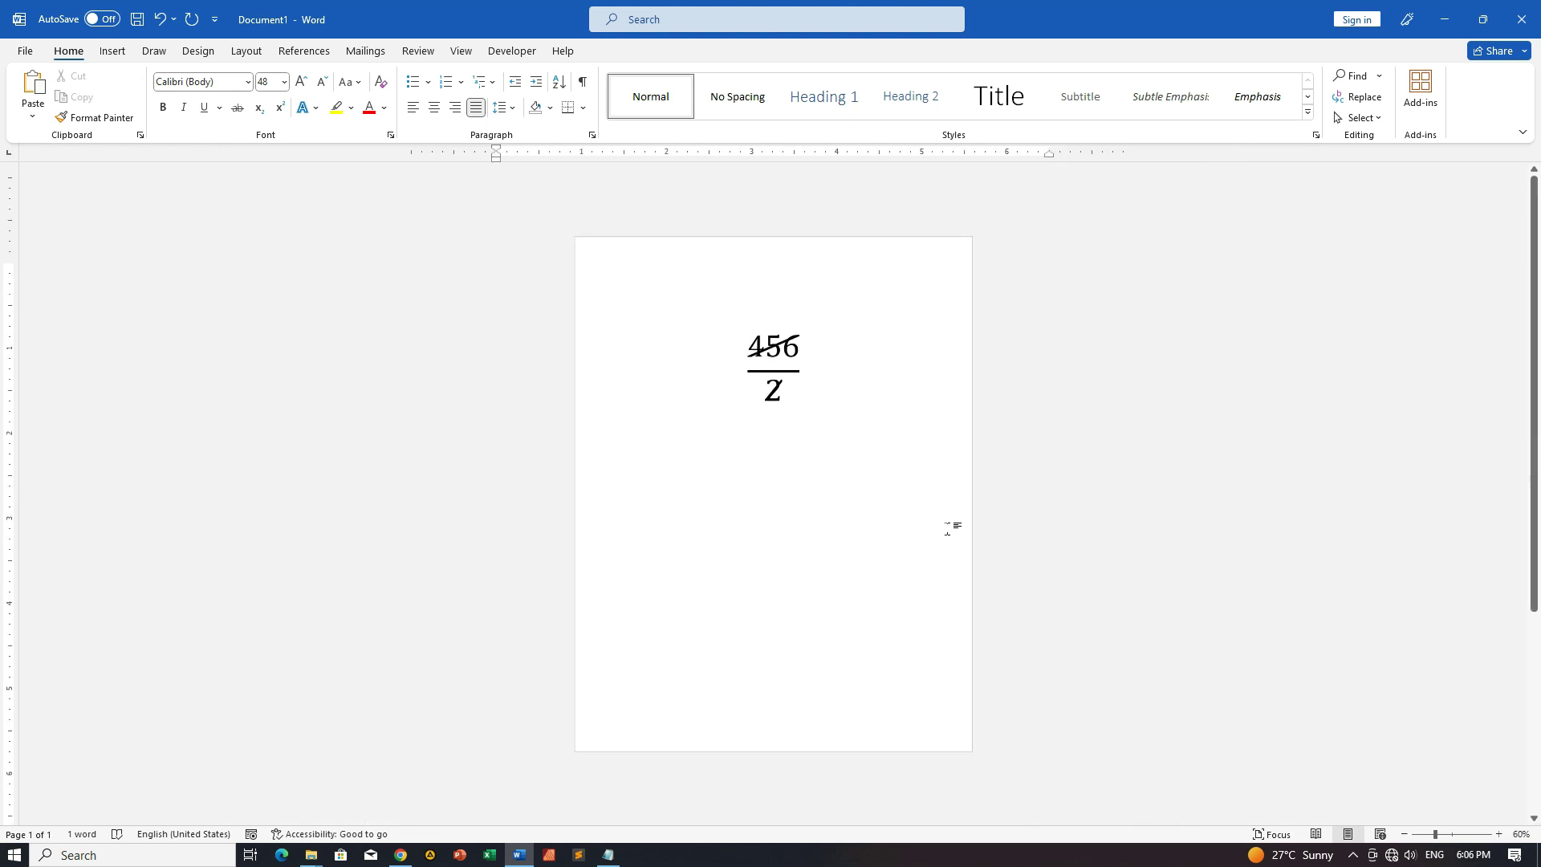
{"action": "scroll", "coordinate": [948, 529], "scroll_direction": "up", "scroll_amount": 13}
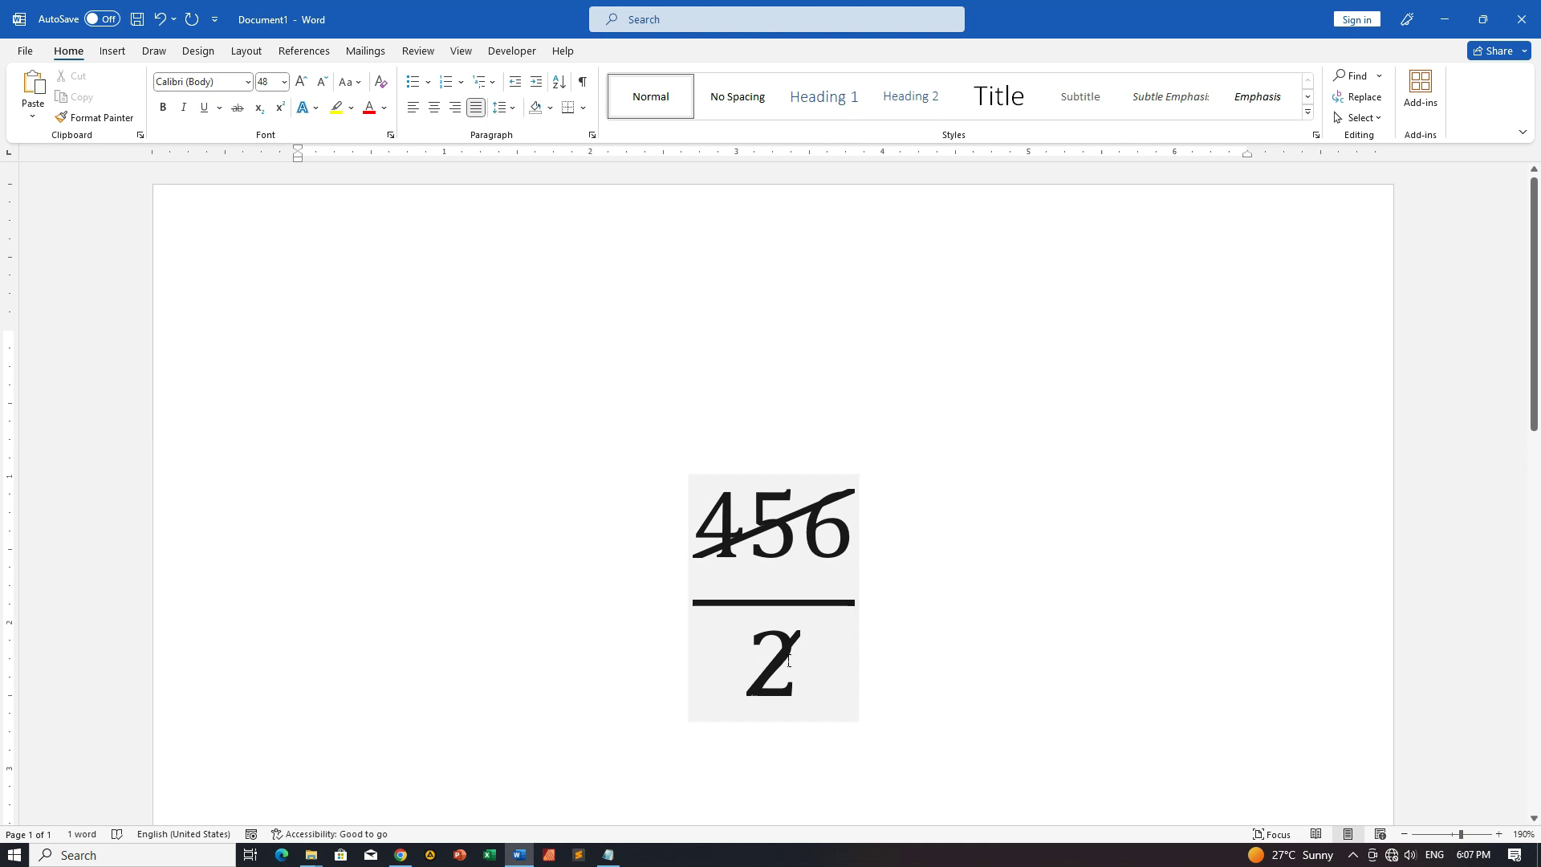
{"action": "left_click", "coordinate": [784, 659]}
{"action": "type", "text": "22"}
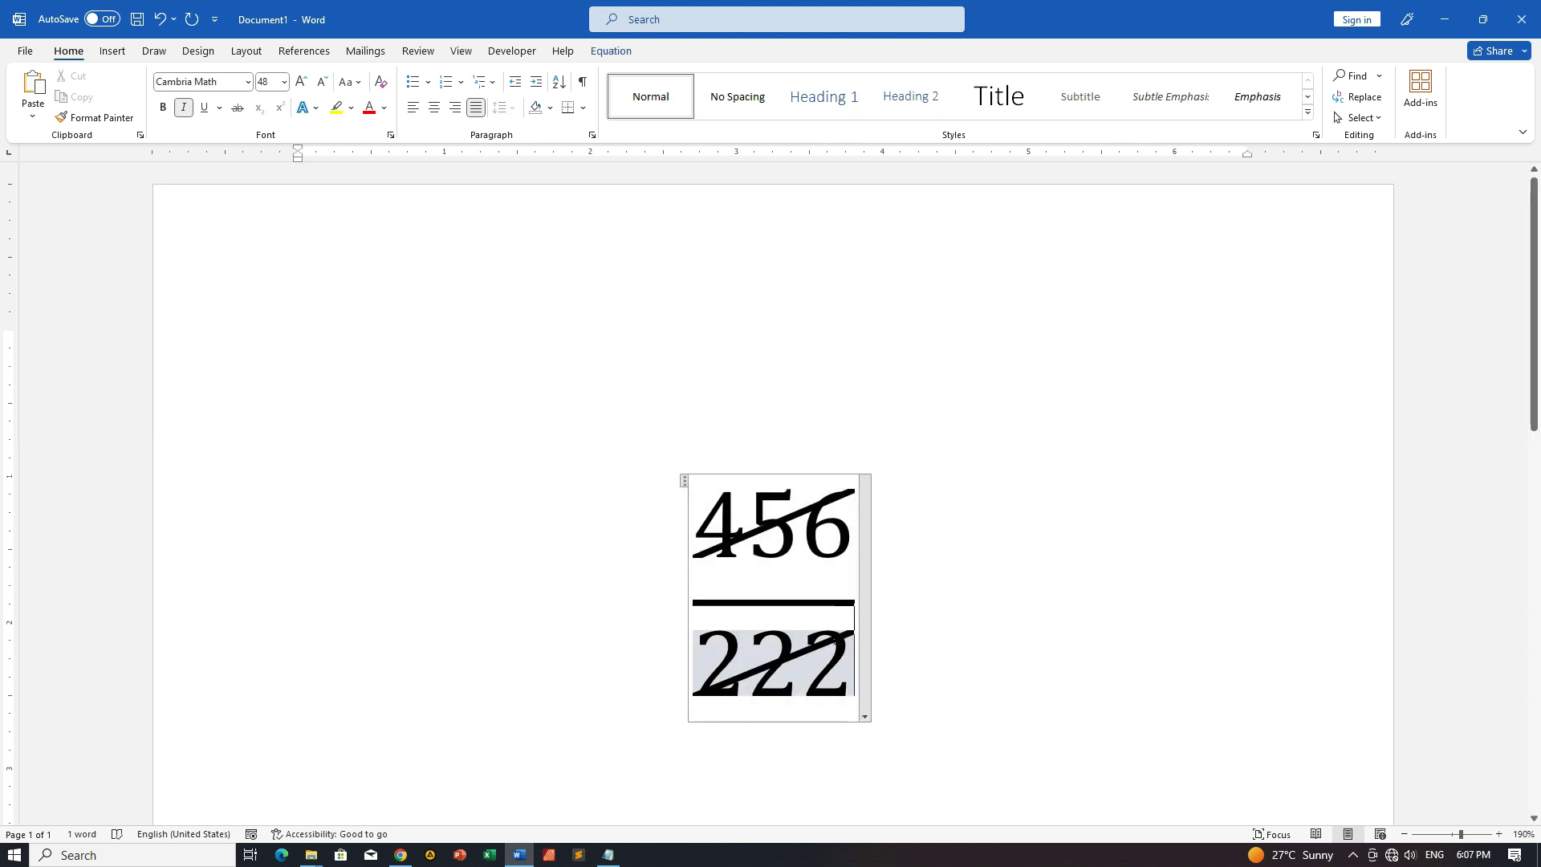
{"action": "scroll", "coordinate": [914, 561], "scroll_direction": "down", "scroll_amount": 1}
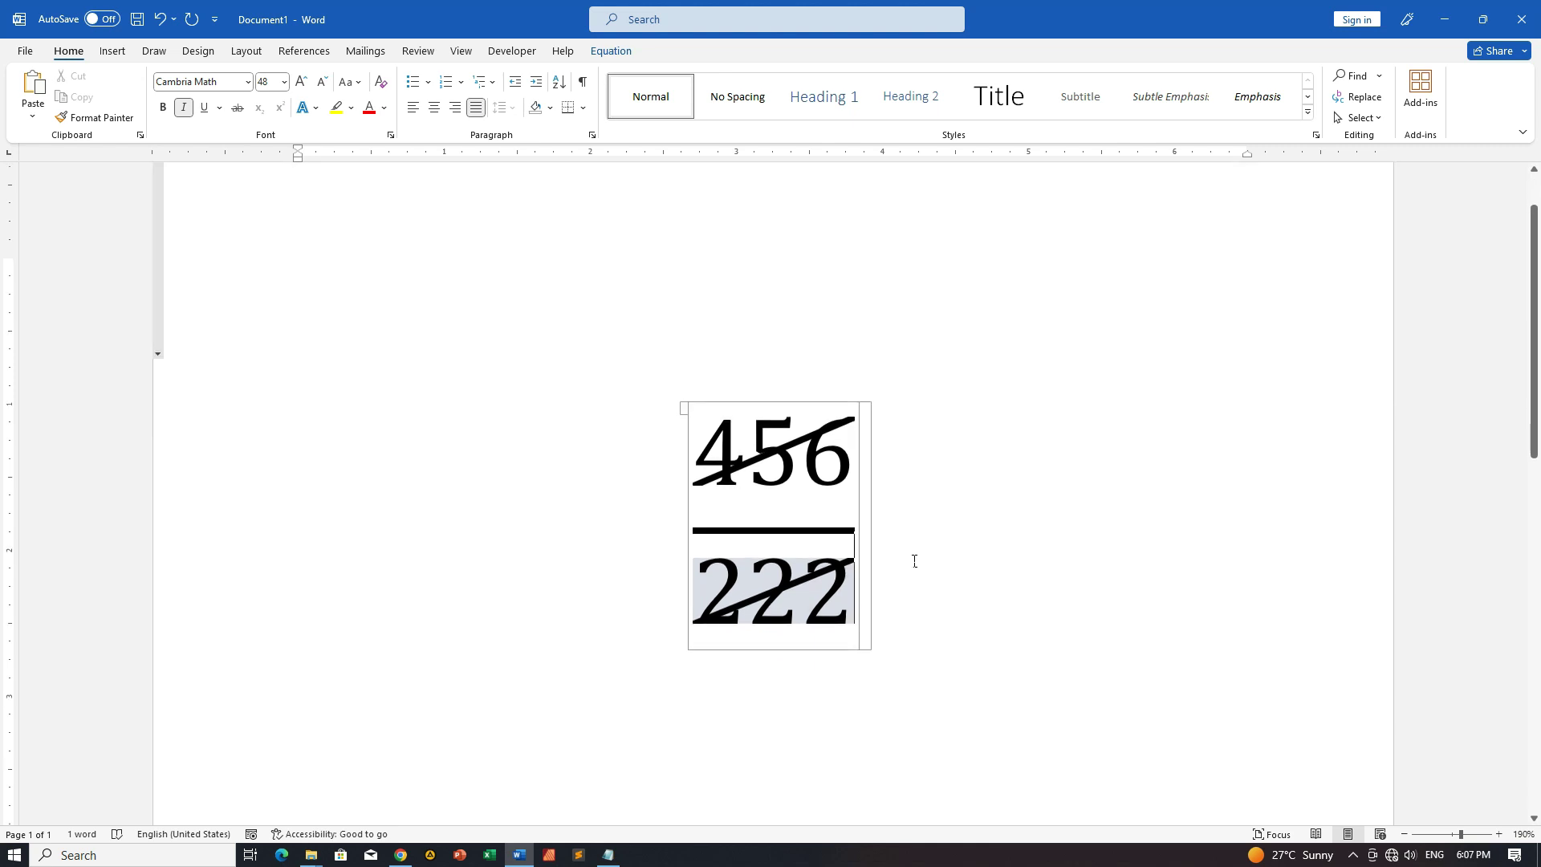
{"action": "left_click", "coordinate": [919, 533]}
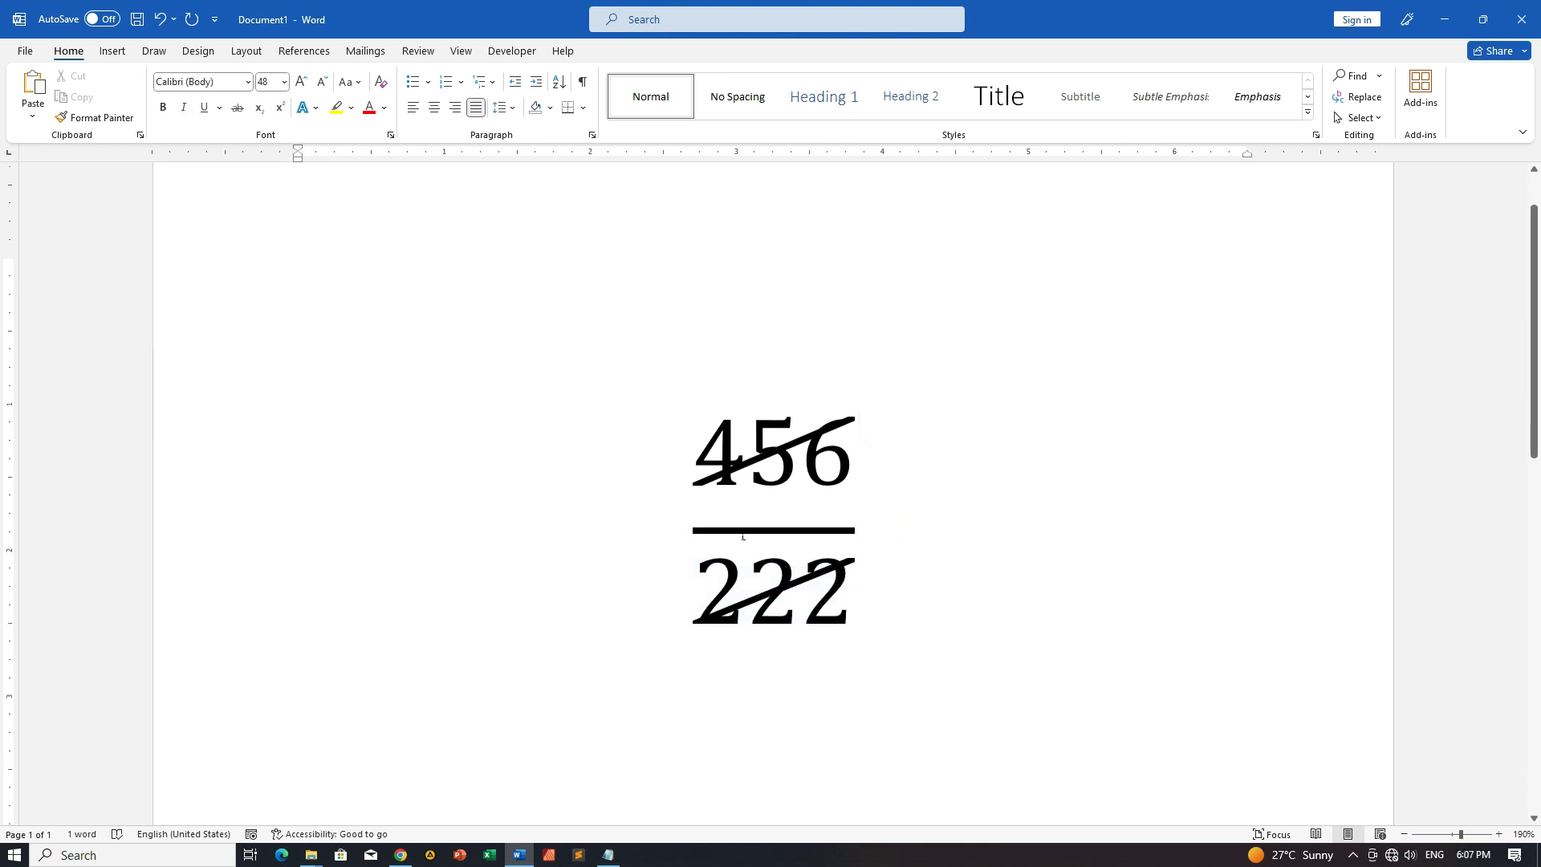